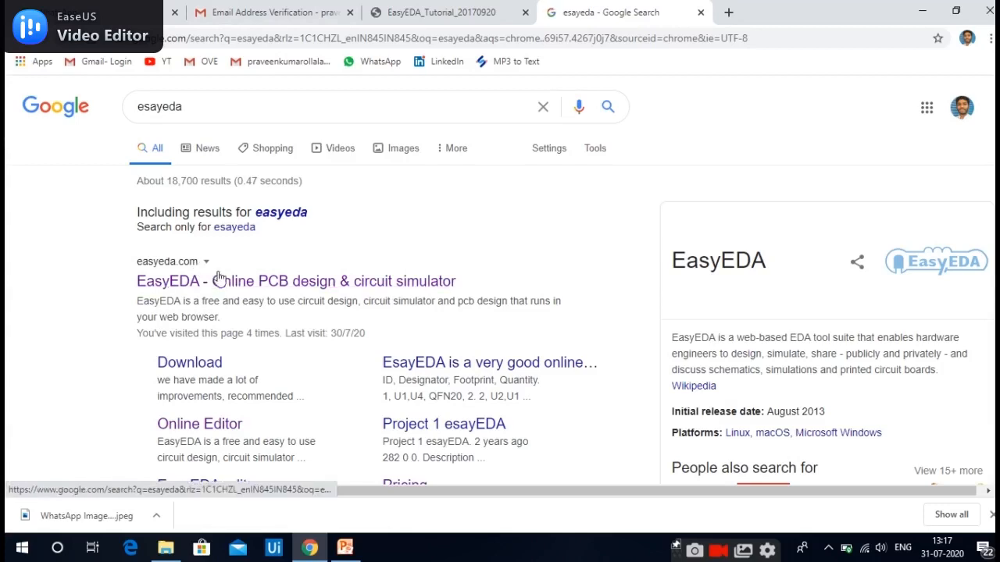
- Open the EasyEDA website from the search results and bring up its account login form
left_click(226, 285)
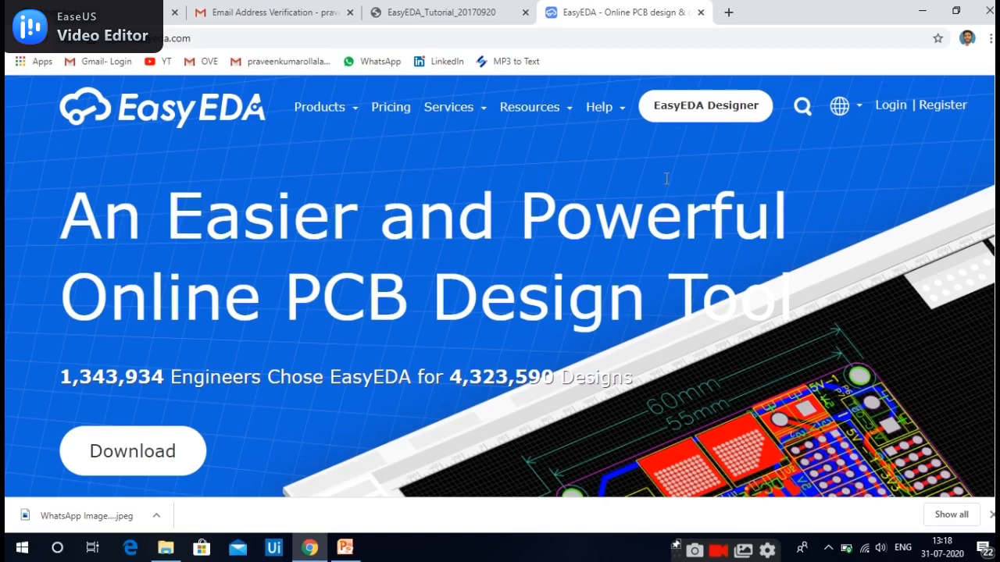
left_click(892, 113)
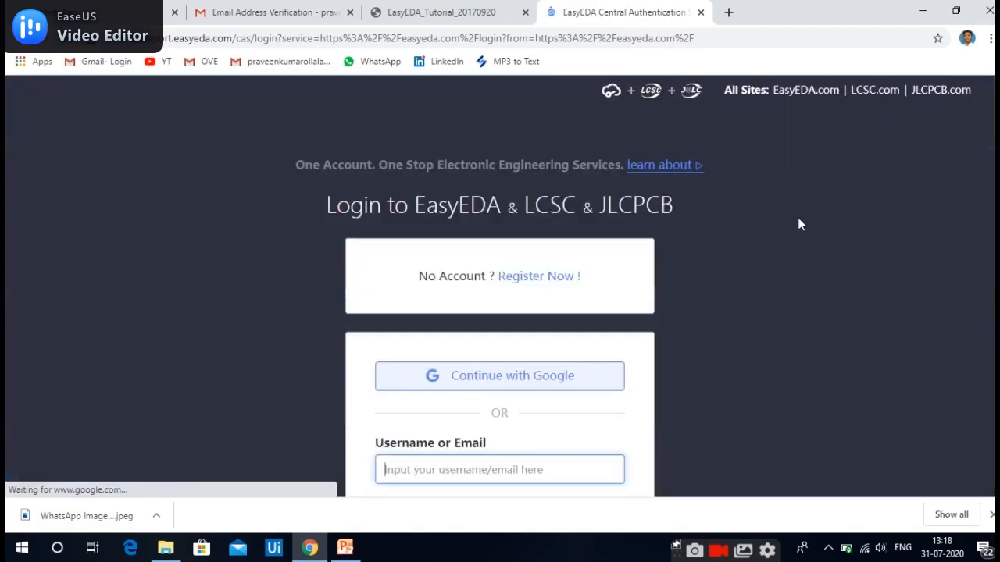
scroll(531, 237, "down", 3)
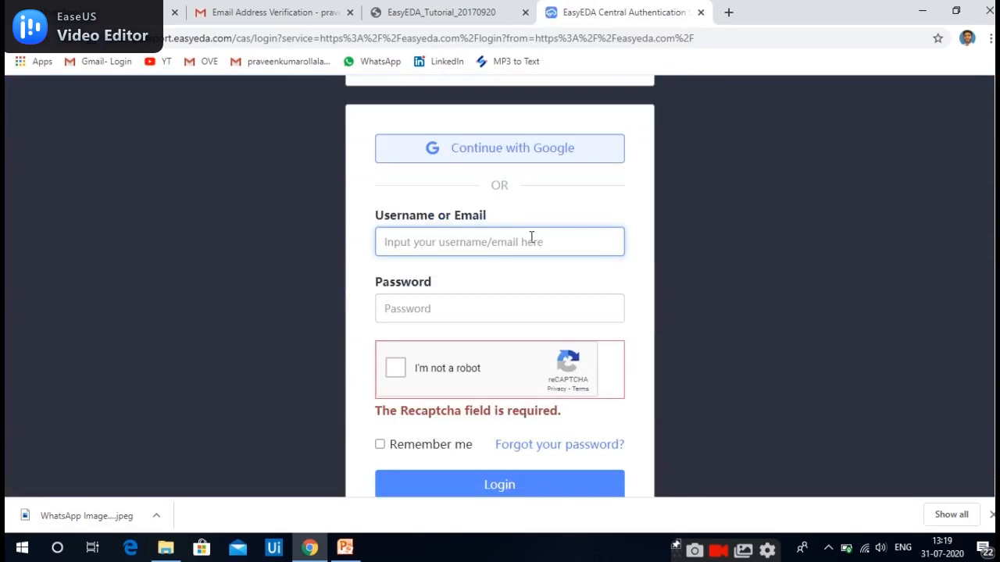
- Log in with the account e-mail and password, completing the "I'm not a robot" check
key("ctrl+v")
left_click(450, 302)
type("••••••••••")
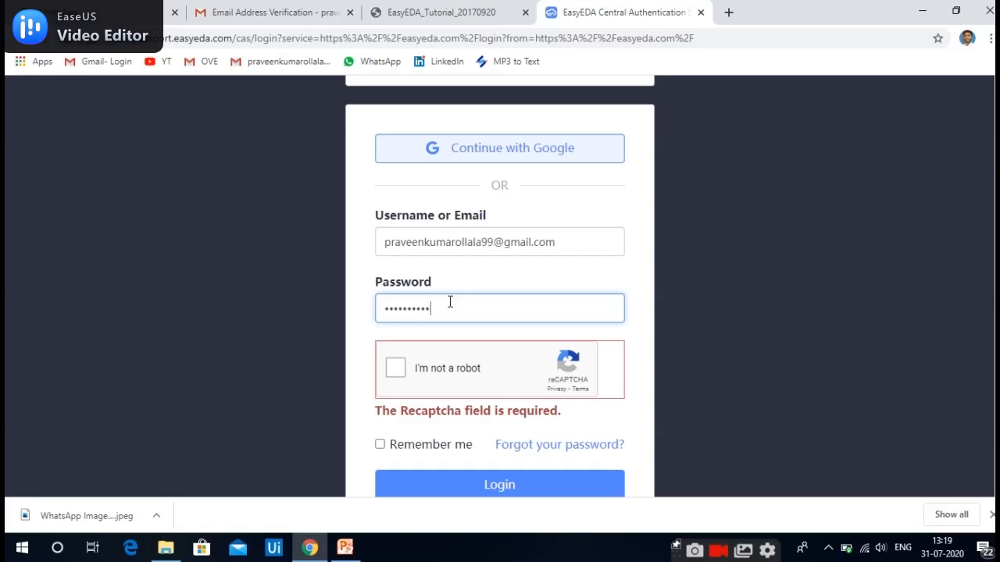
left_click(395, 368)
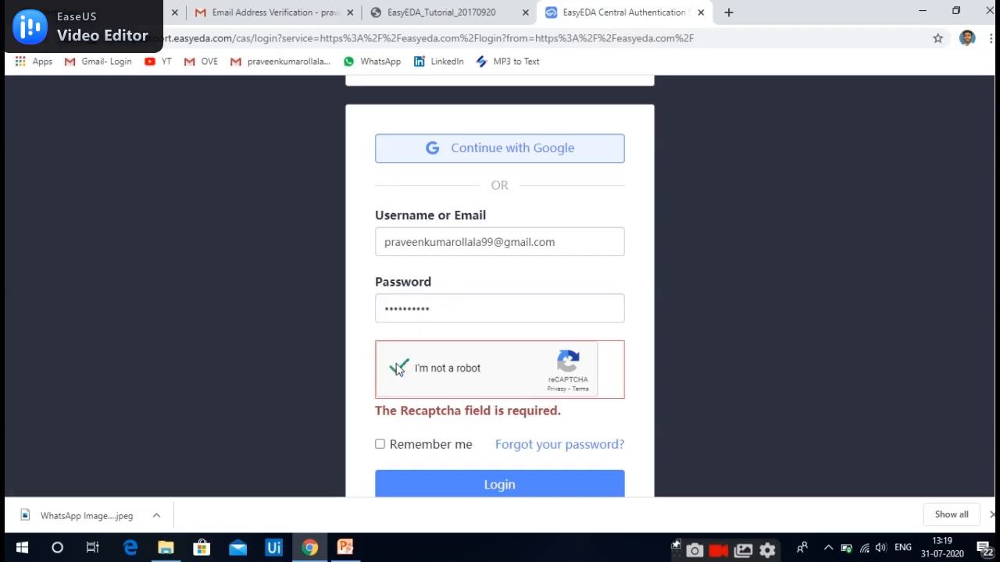
left_click(521, 495)
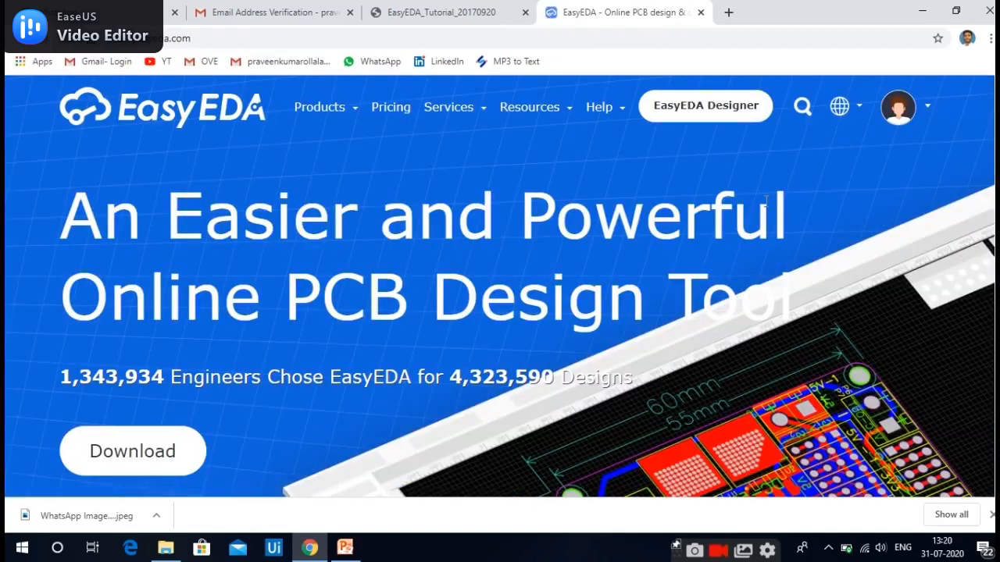
- Open EasyEDA Designer and create a new project titled "Power Supply" with the description "5 volts power supply"
mouse_move(902, 109)
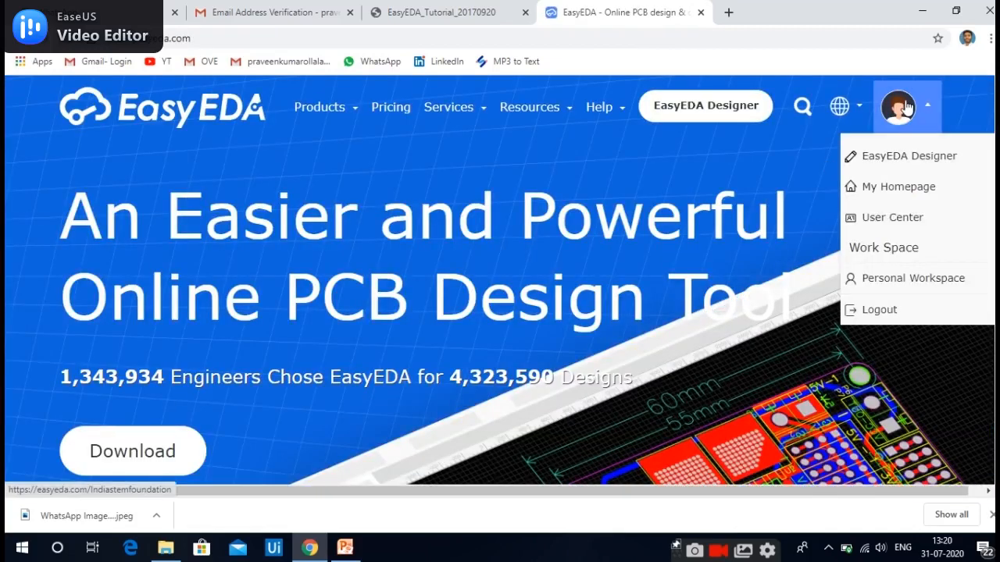
left_click(892, 159)
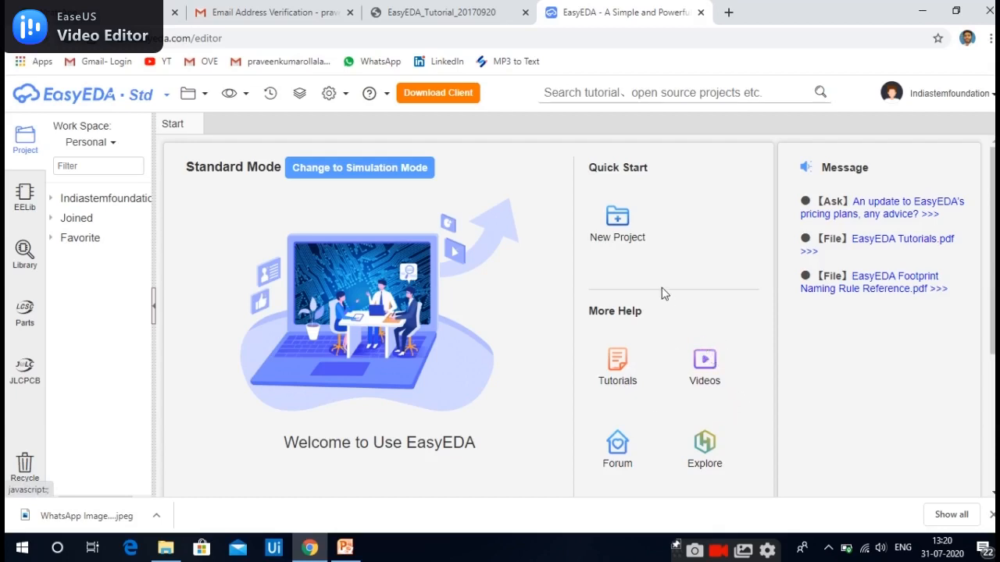
left_click(622, 228)
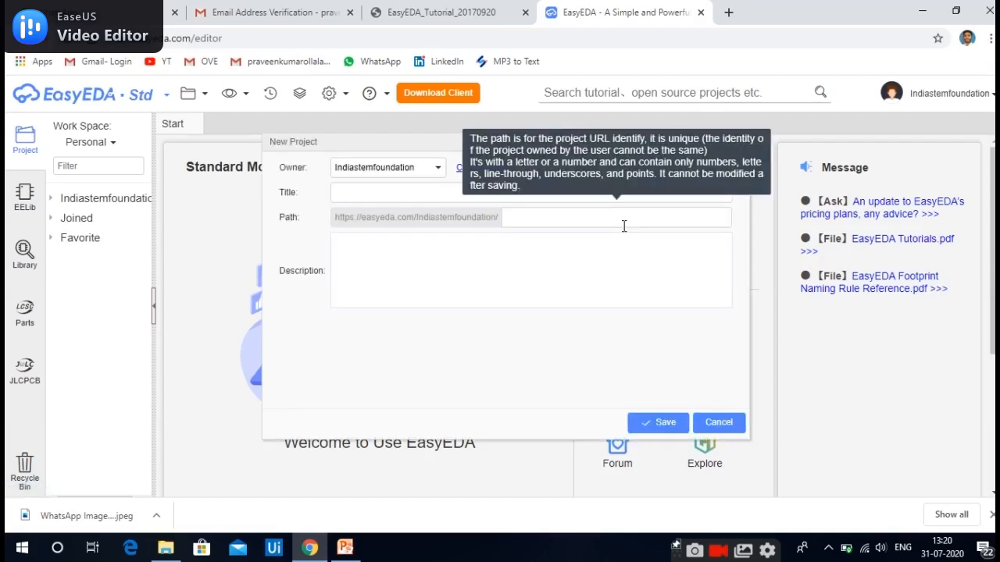
left_click(417, 197)
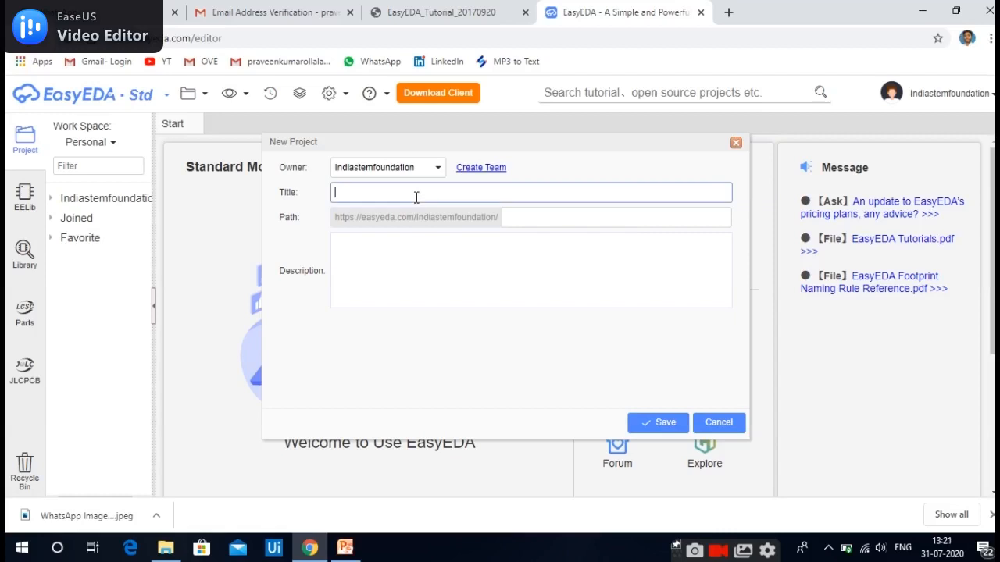
type("Power Spply")
key("Left")
type("u")
left_click(477, 258)
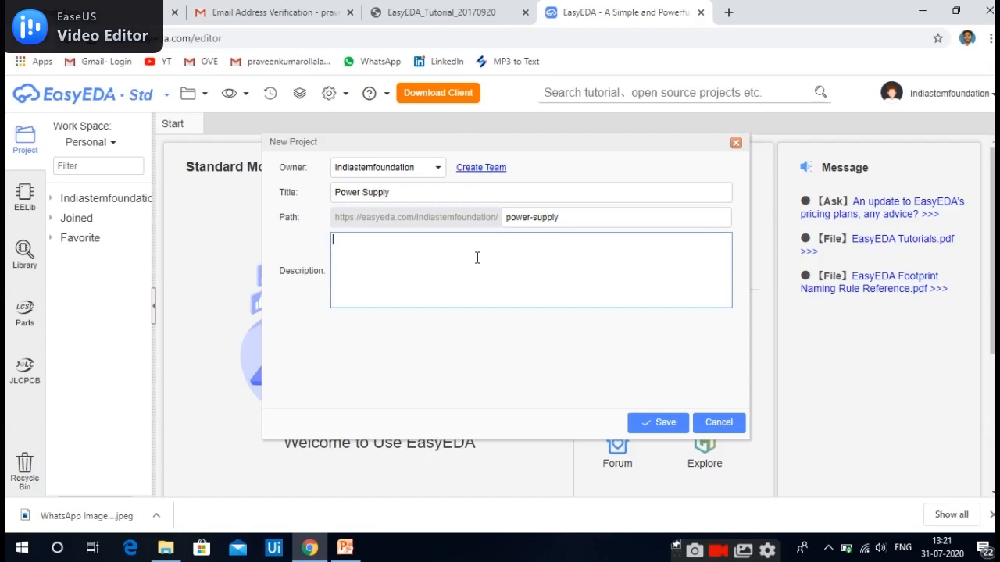
type("5 volts power supply")
left_click(652, 424)
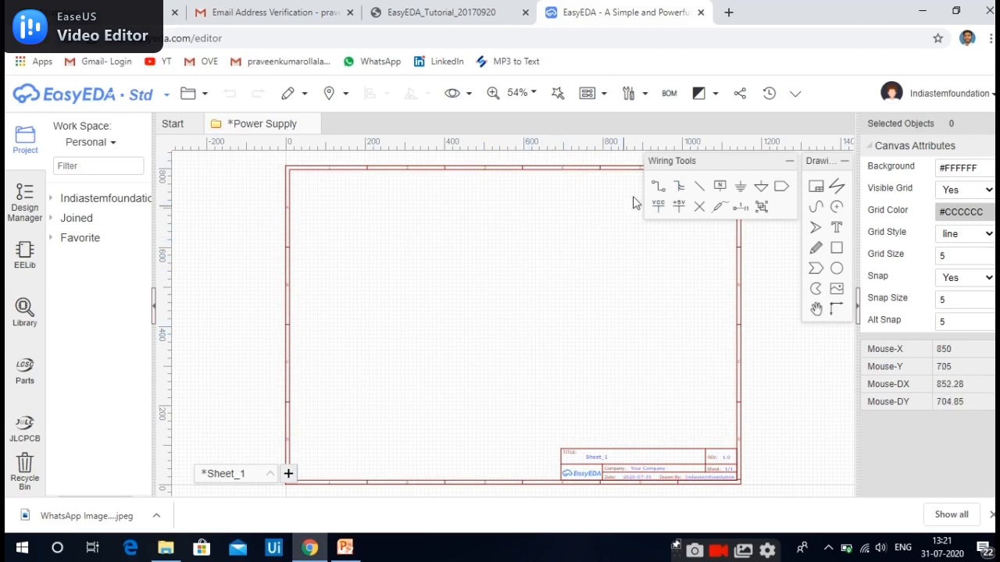
- Place two HDR-F-2.54_1x2 header connectors at the same height on the sheet, leaving a wide gap between them
left_click(108, 164)
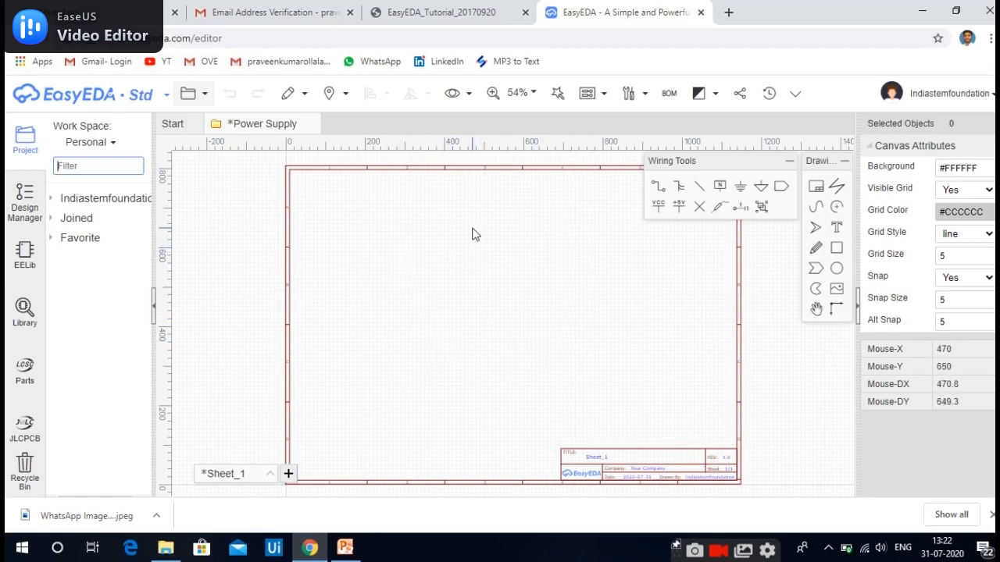
left_click(534, 95)
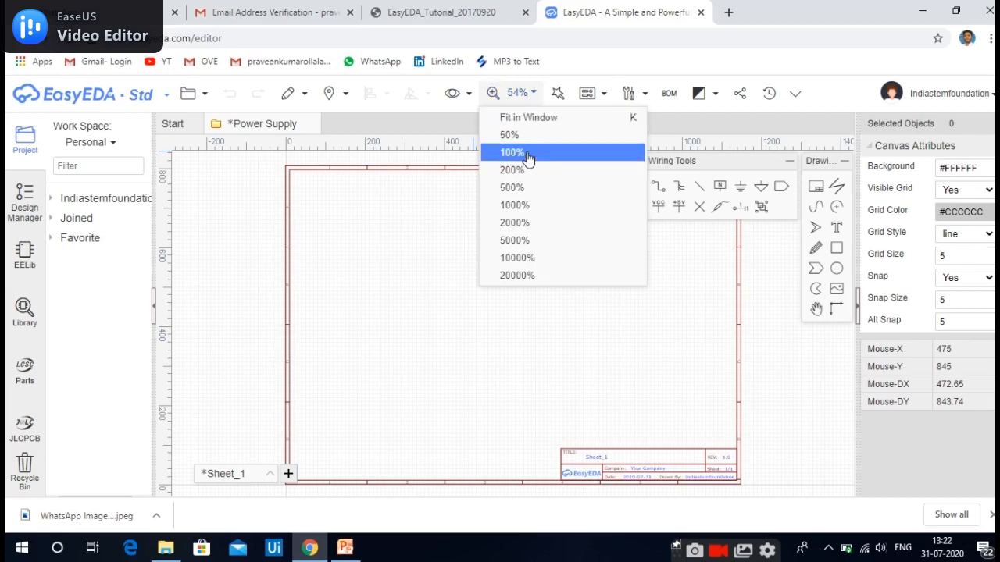
left_click(527, 170)
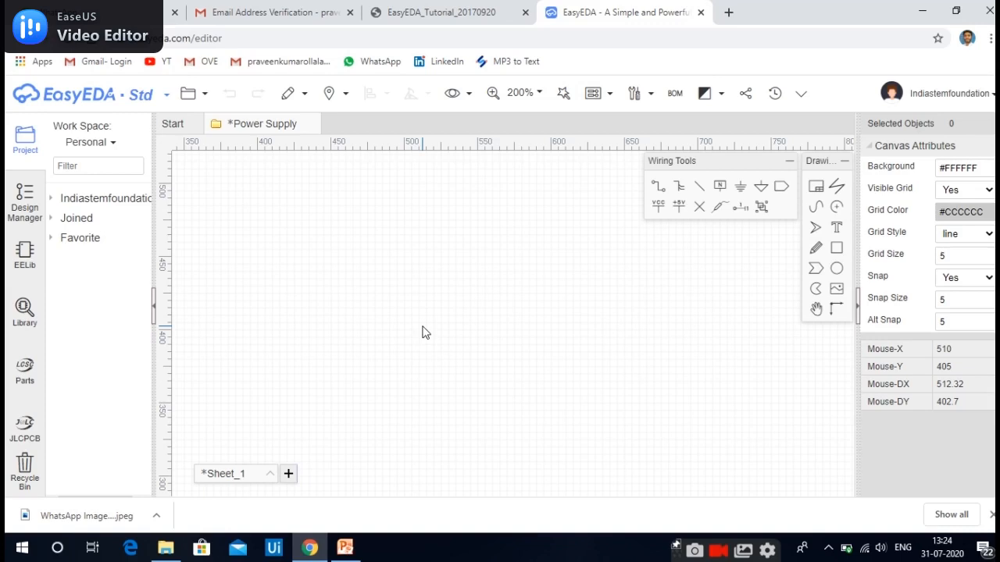
left_click(26, 270)
scroll(133, 308, "down", 5)
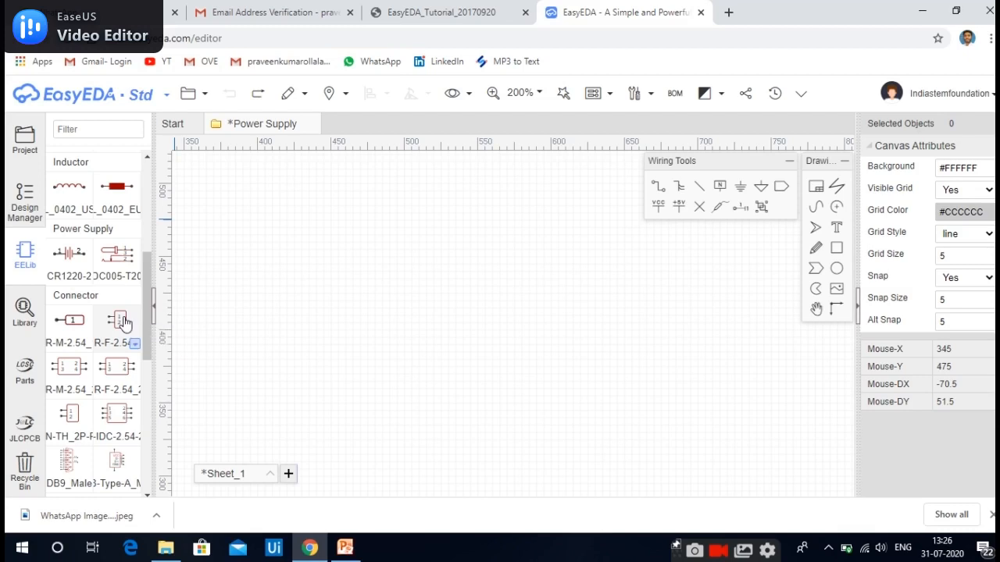
left_click(123, 322)
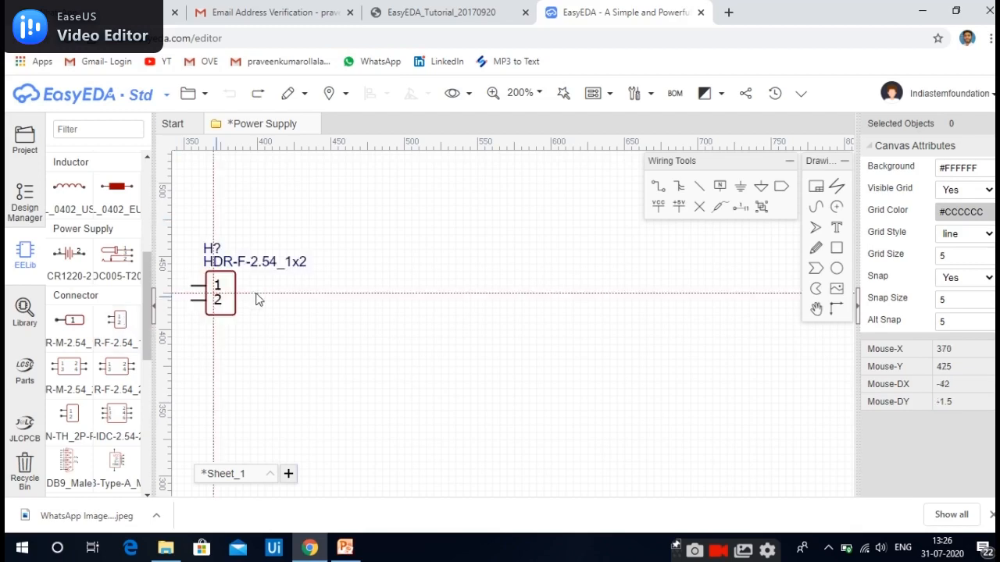
left_click(275, 298)
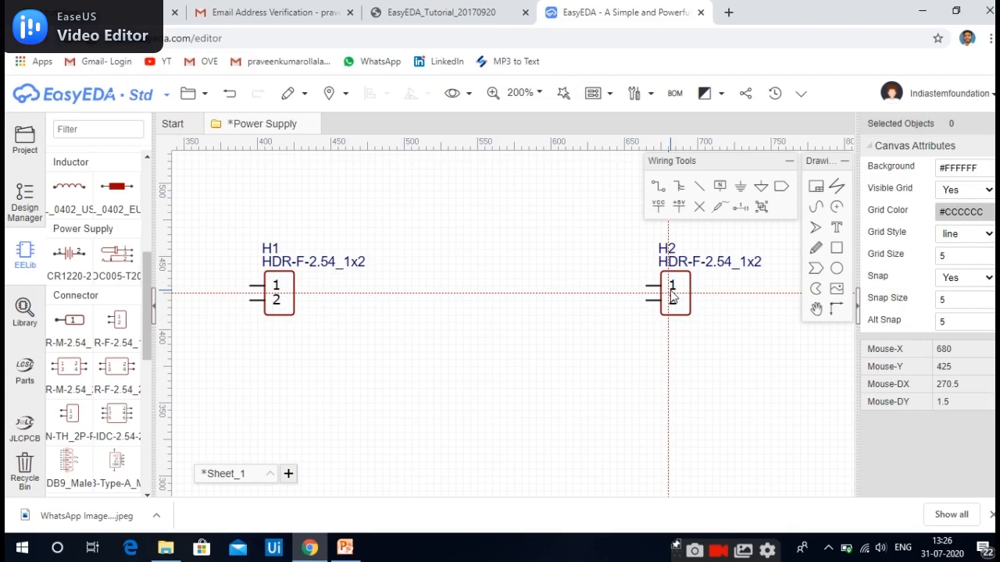
left_click(671, 296)
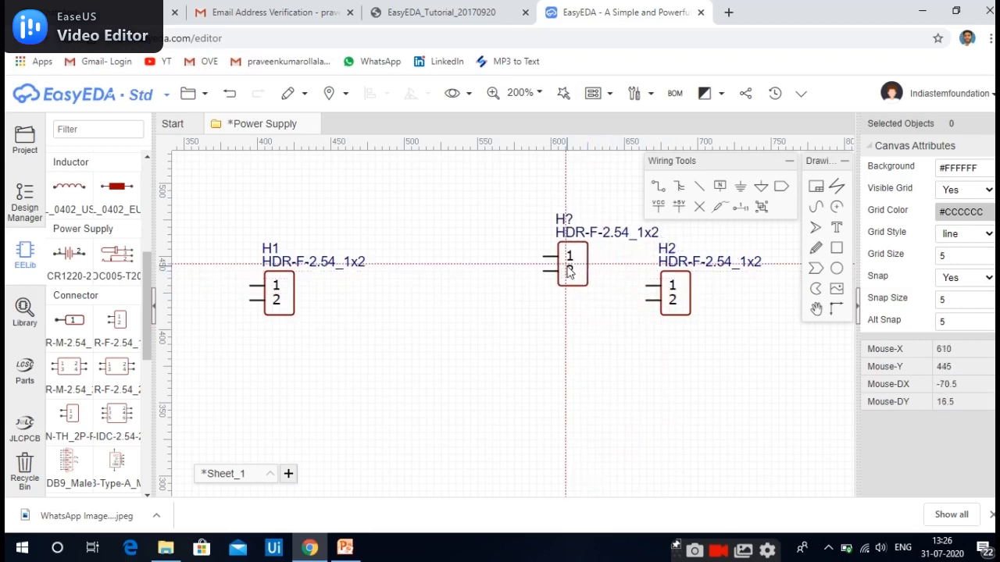
key("Escape")
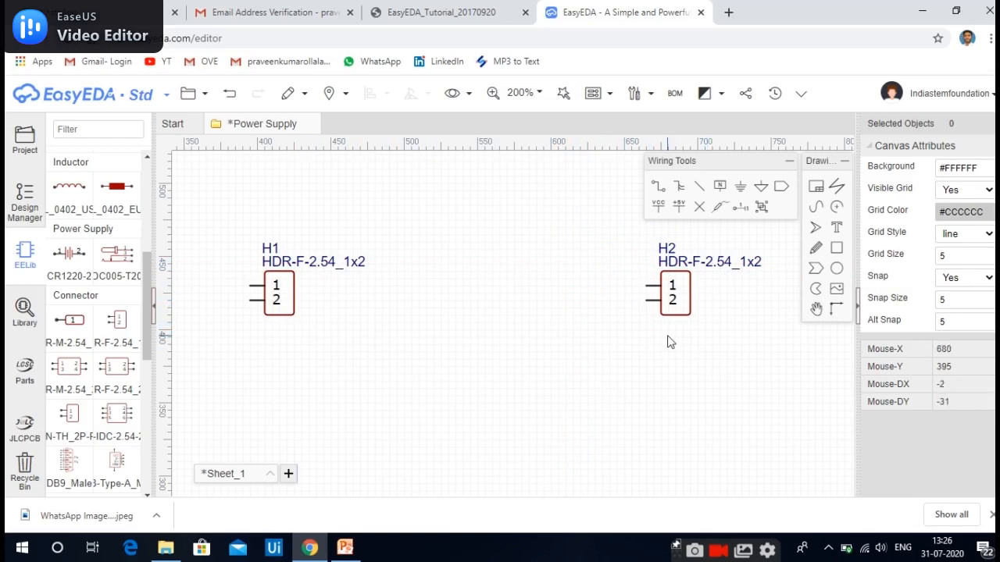
- Place four 1N4007W diodes between the two headers, arranged as an upper pair and a lower pair
left_click_drag(148, 294, 147, 275)
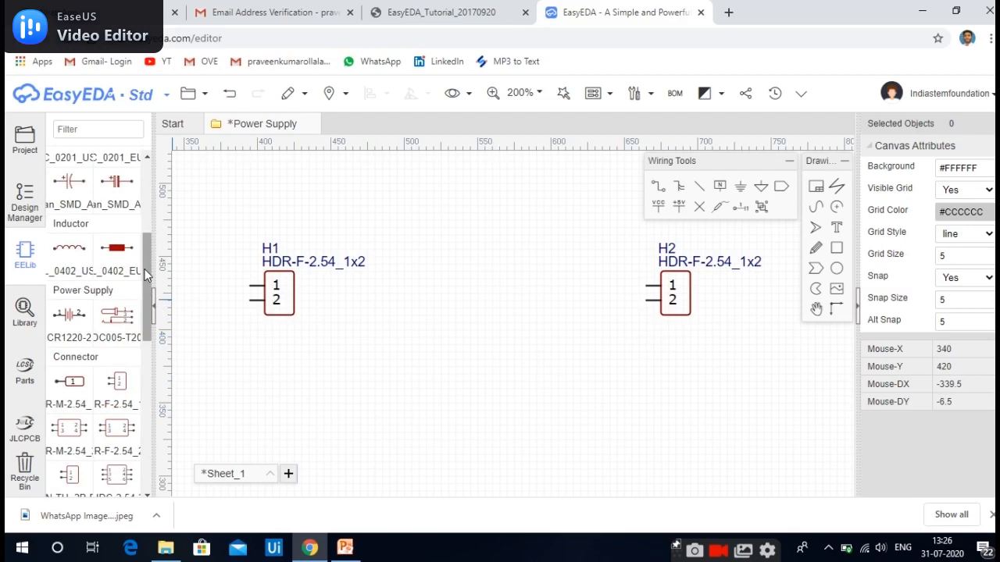
left_click_drag(145, 269, 150, 379)
left_click(113, 305)
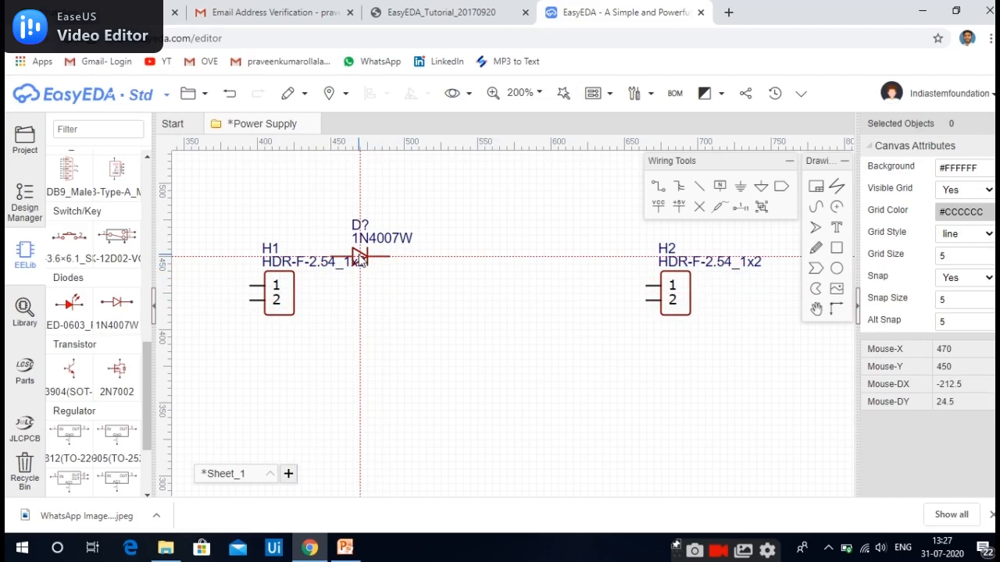
left_click(349, 255)
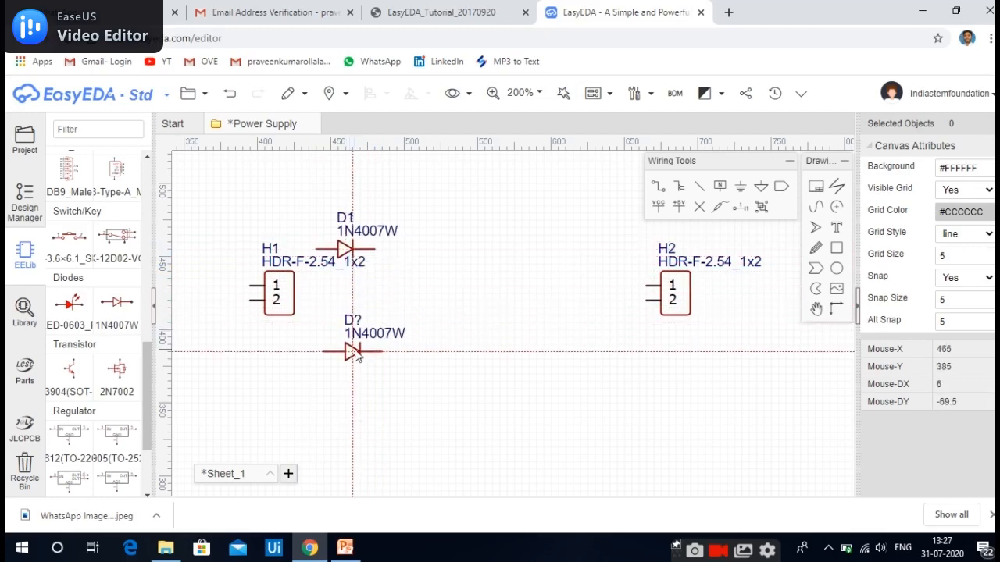
left_click(353, 352)
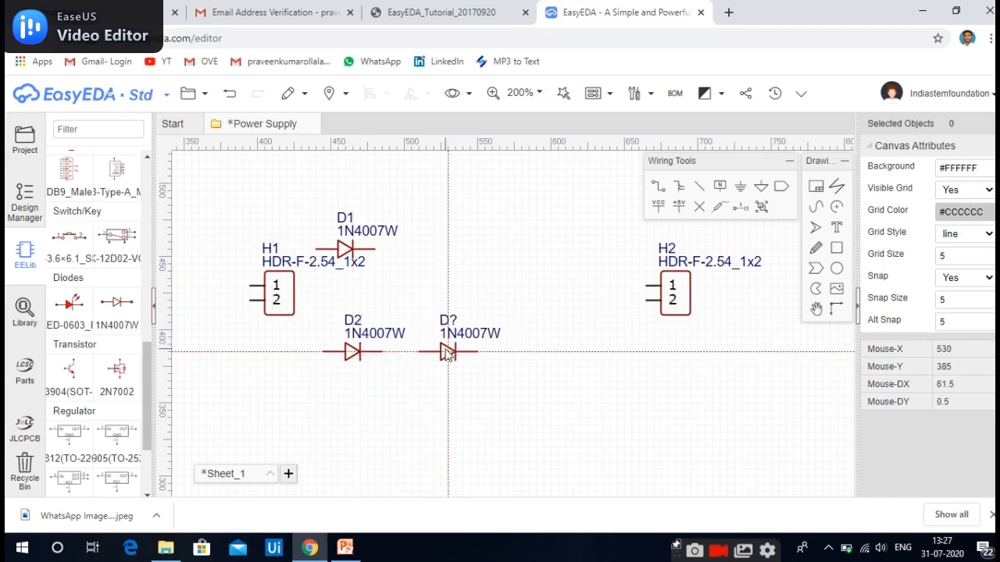
left_click(441, 353)
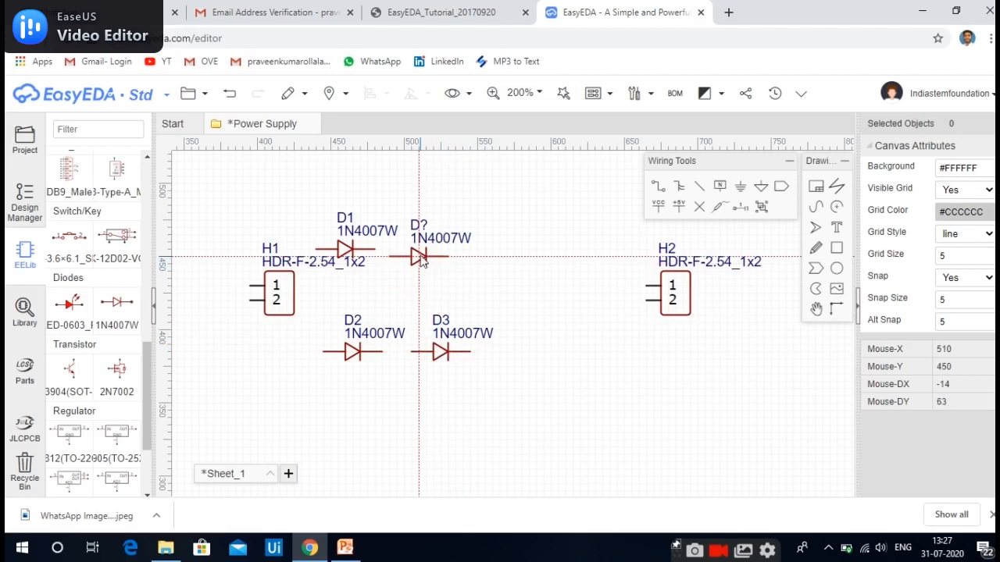
left_click(419, 251)
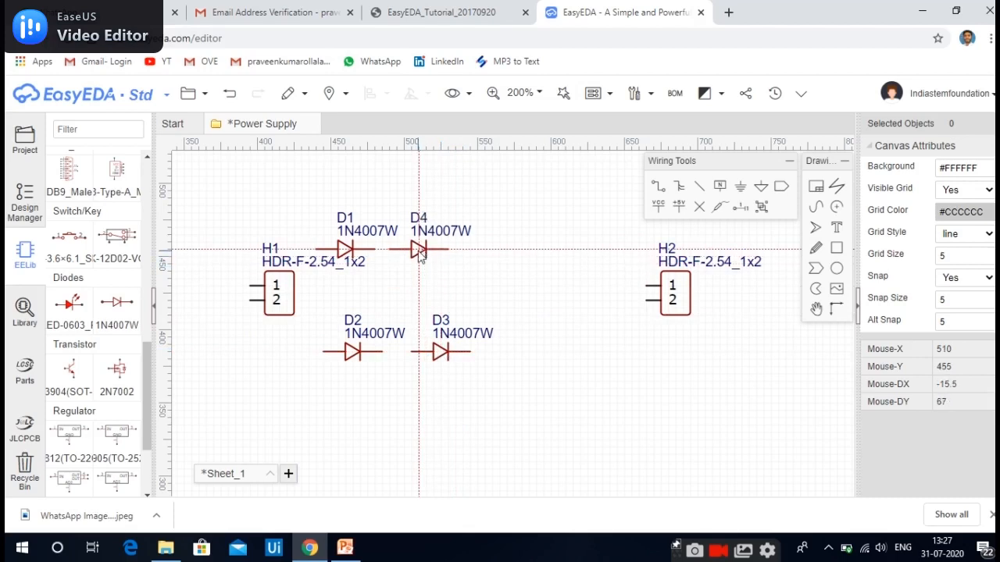
key("Escape")
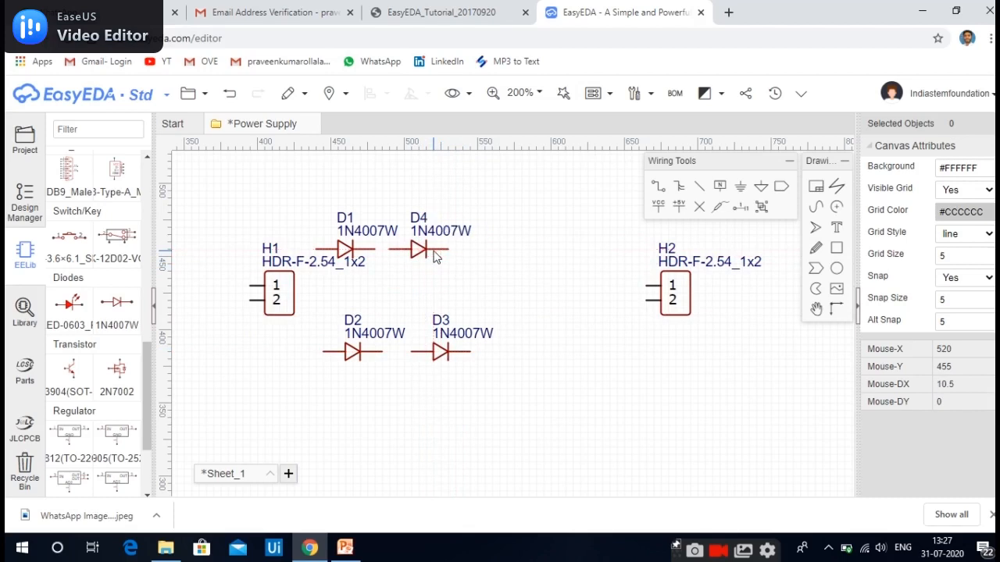
- Move diode D4 to the right so that it sits directly above D3
left_click(432, 250)
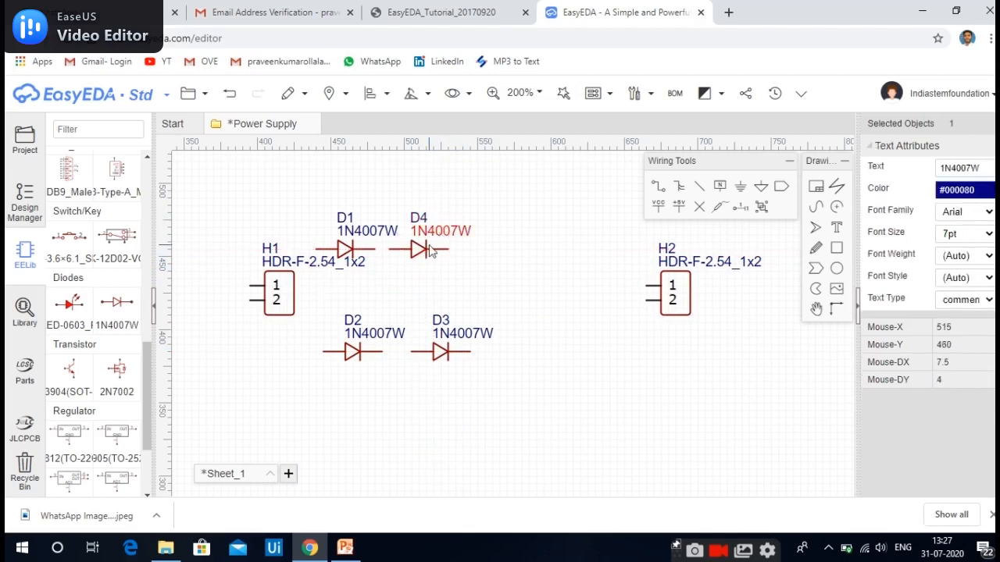
left_click(418, 248)
left_click_drag(417, 249, 441, 250)
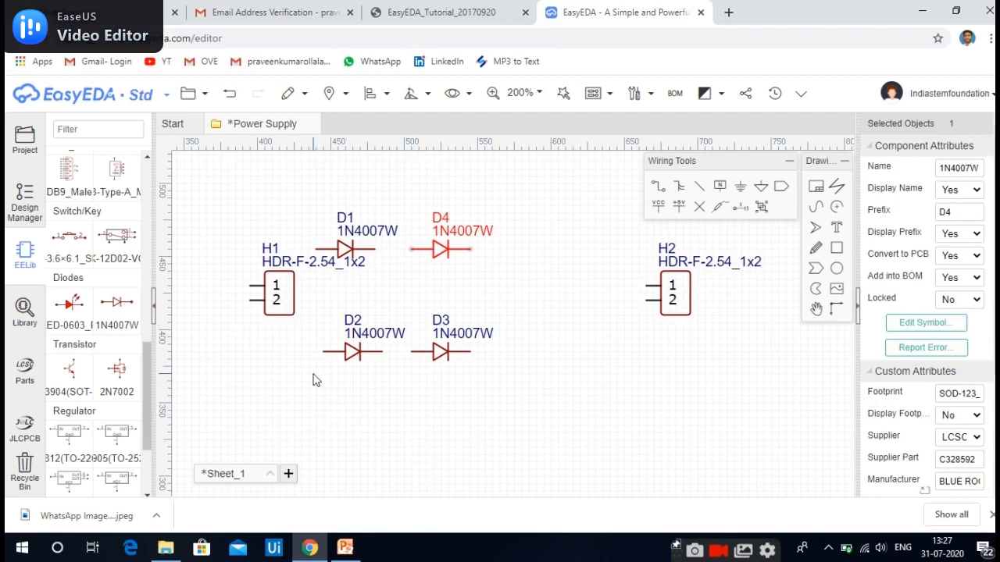
- Place one 1u polarized capacitor between the diode group and header H2
left_click_drag(148, 356, 149, 392)
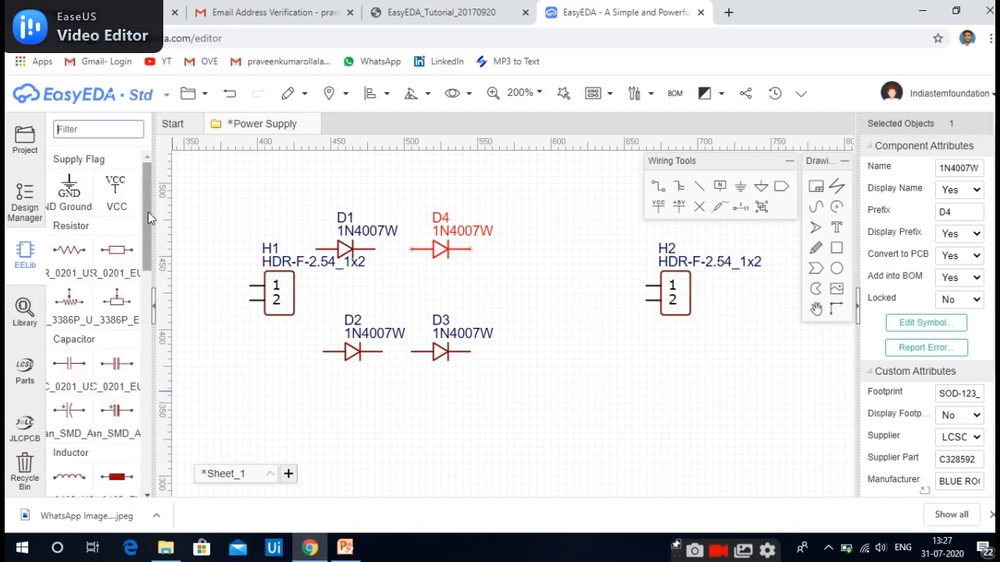
left_click_drag(148, 211, 148, 219)
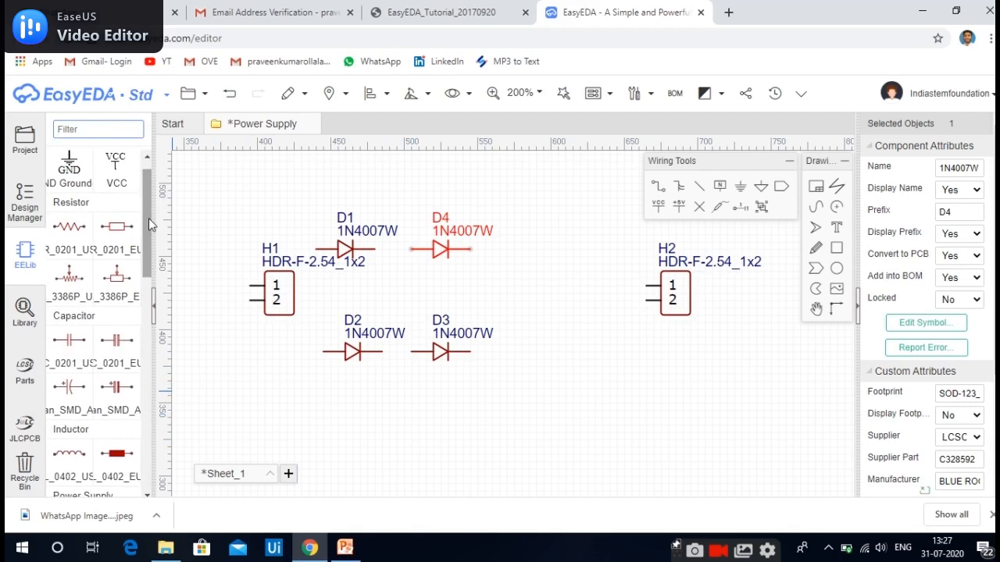
left_click(109, 355)
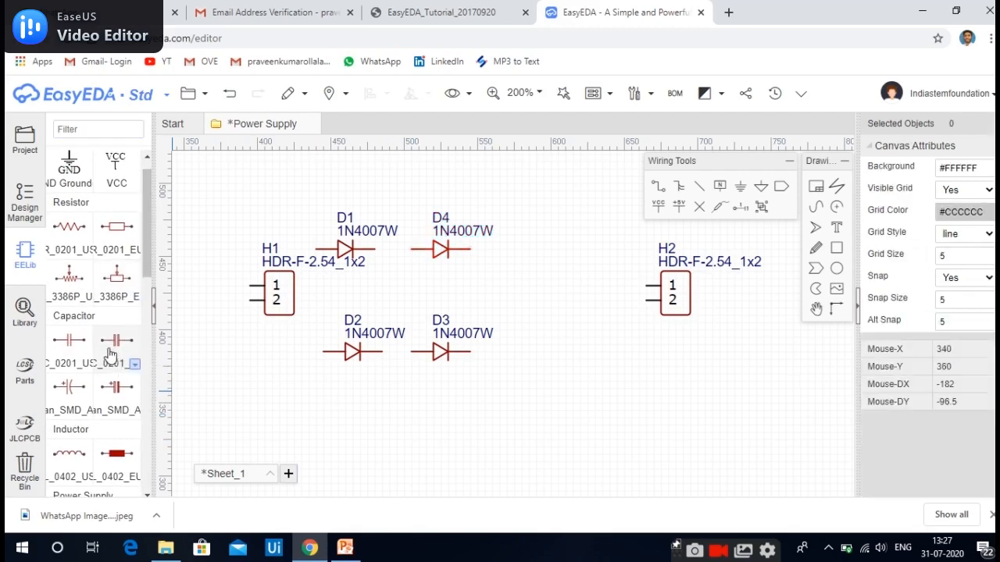
left_click(69, 402)
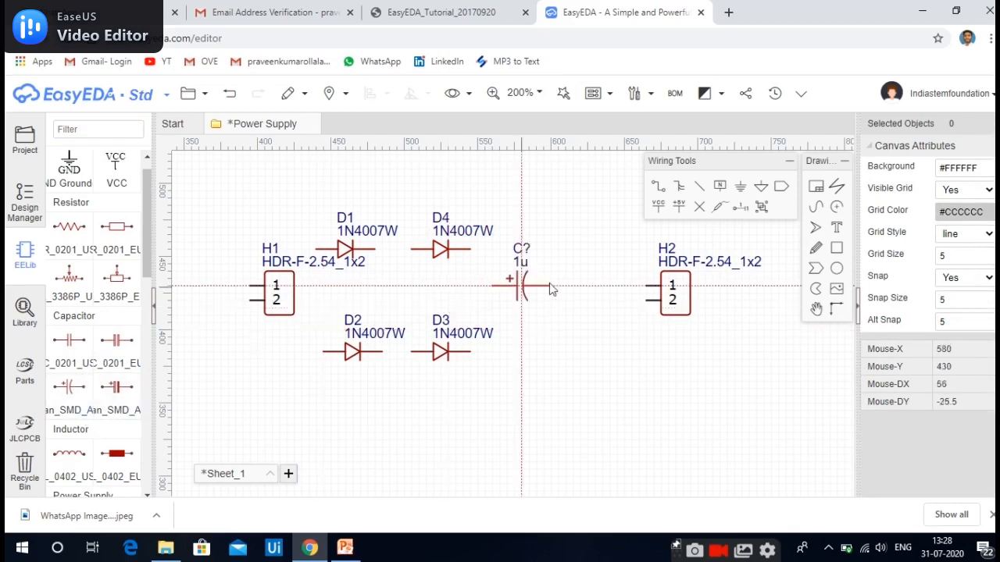
left_click(511, 309)
right_click(509, 303)
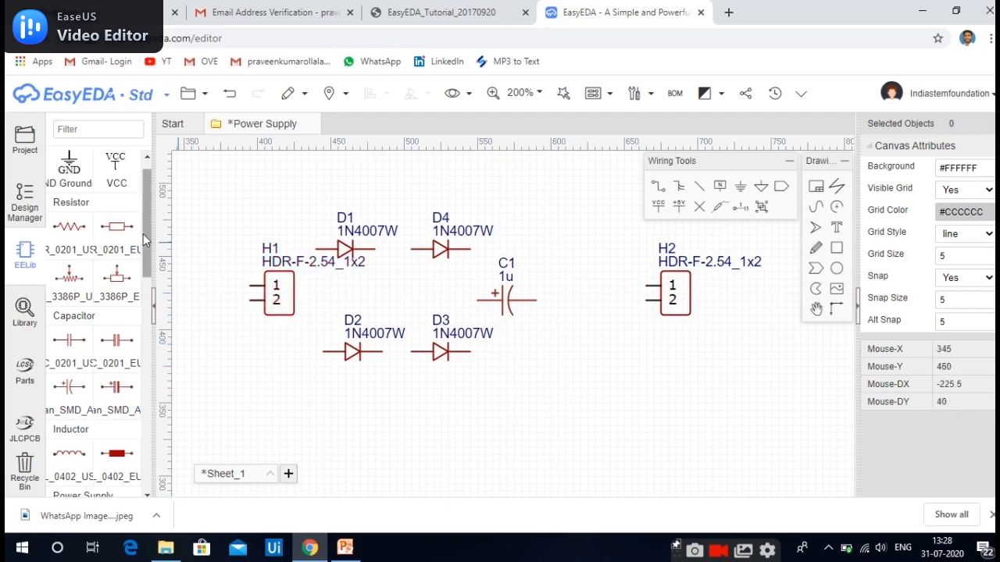
- Place one 7805(TO-220) voltage regulator on the sheet, above the gap between capacitor C1 and header H2
left_click_drag(143, 232, 149, 409)
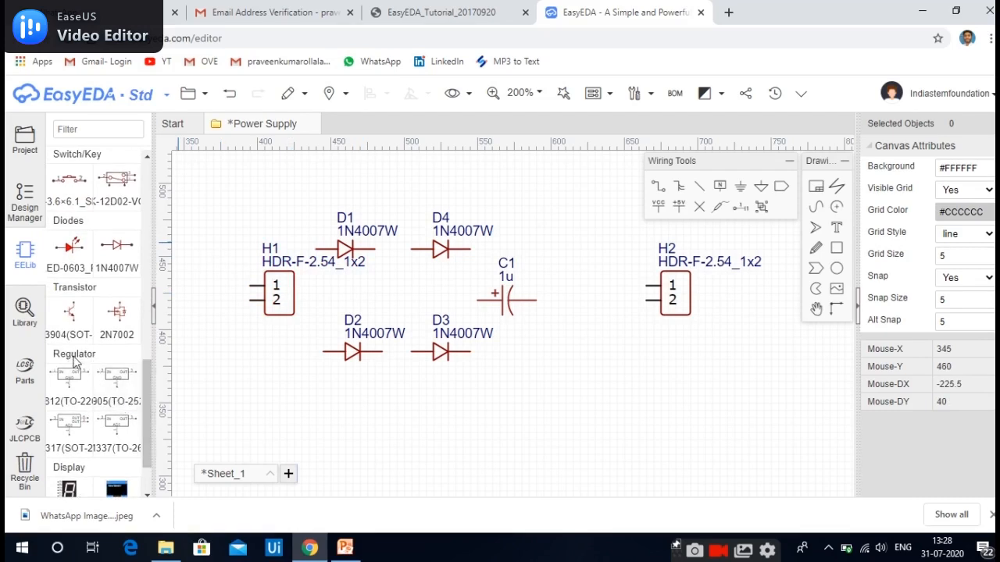
left_click_drag(149, 368, 151, 388)
mouse_move(123, 348)
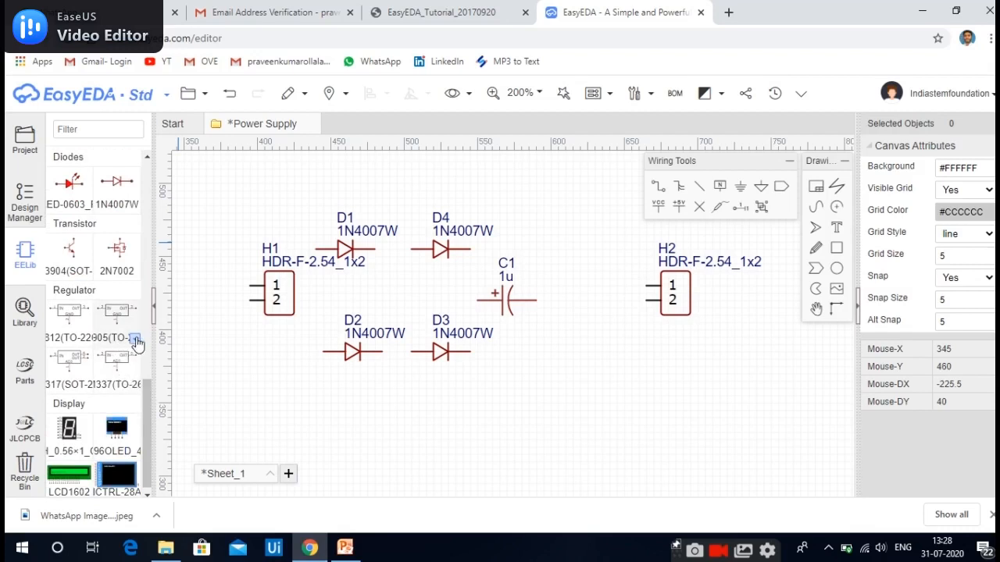
left_click(136, 342)
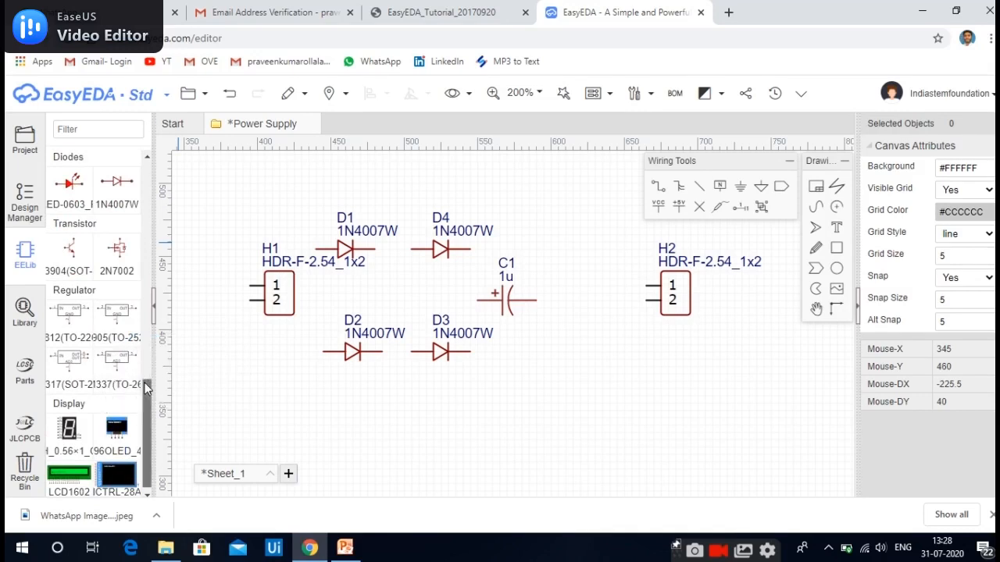
scroll(144, 382, "up", 1)
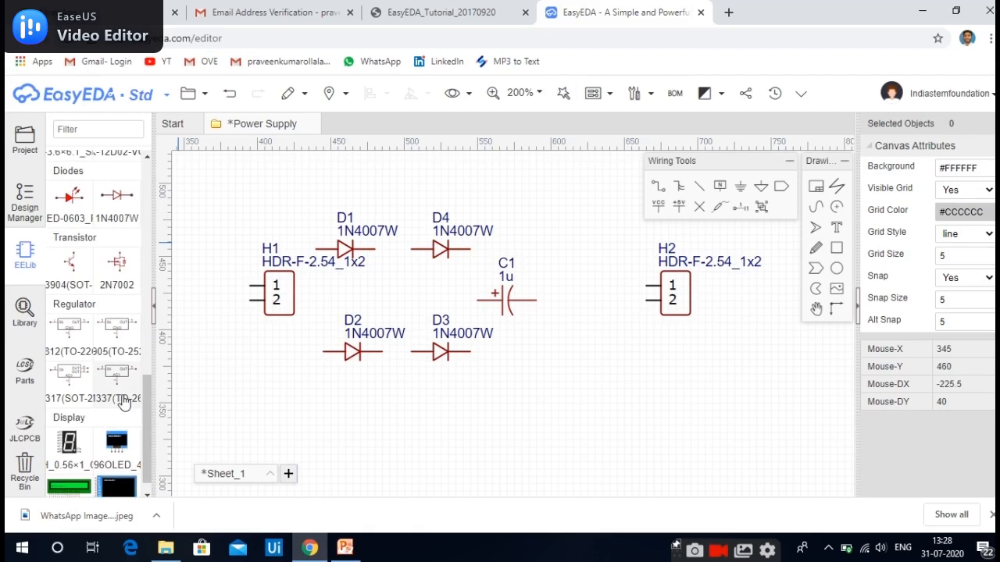
left_click(86, 354)
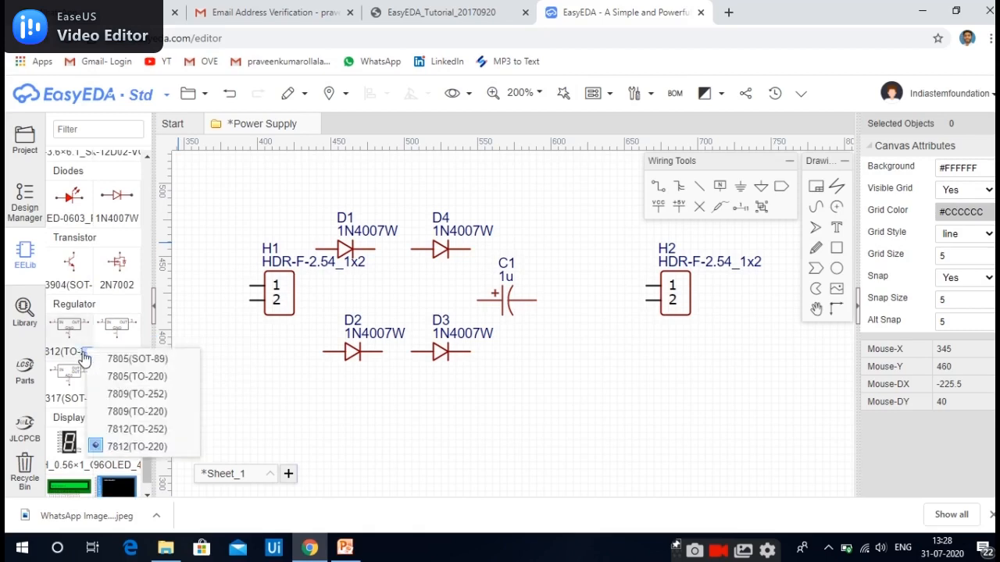
left_click(144, 377)
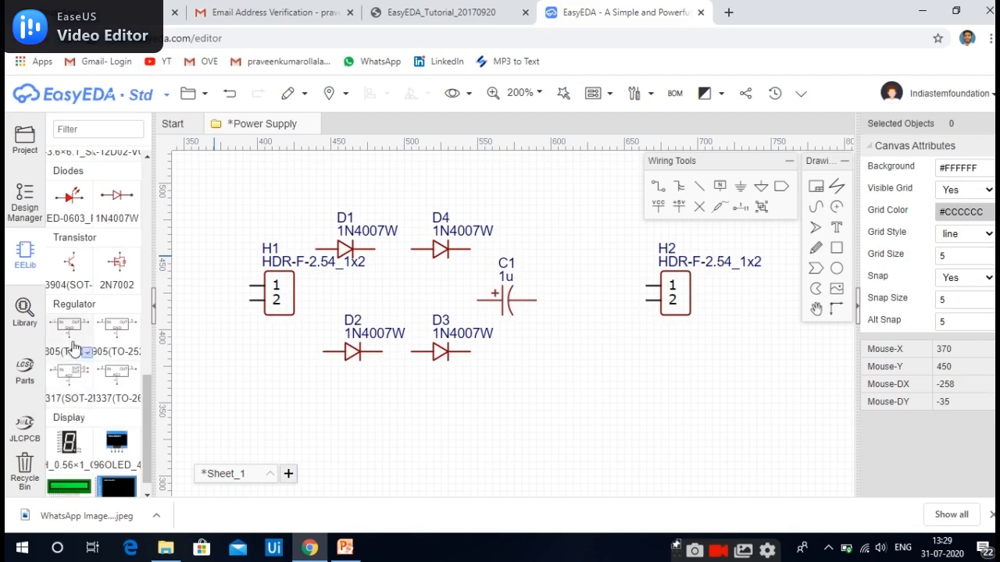
left_click(87, 352)
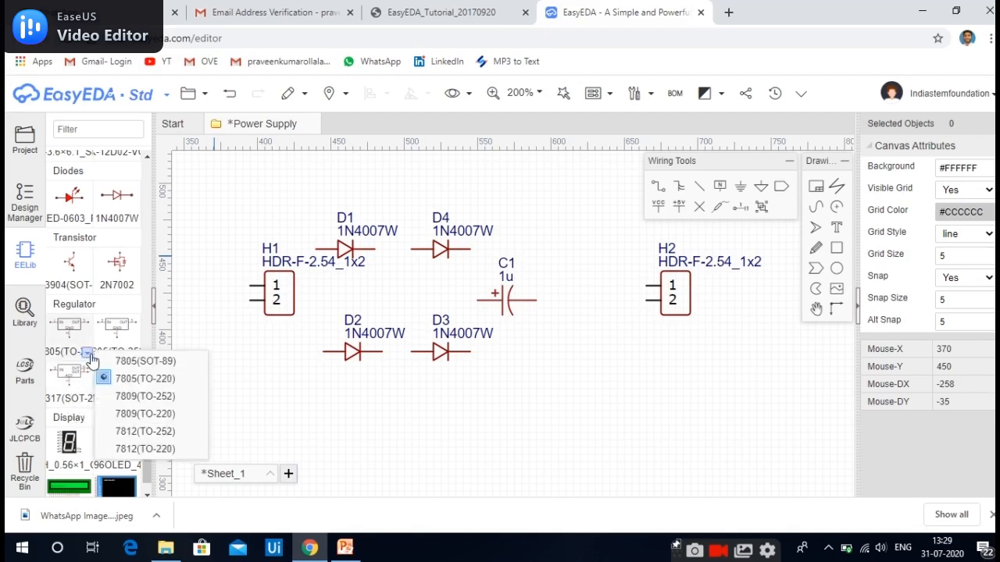
left_click(125, 379)
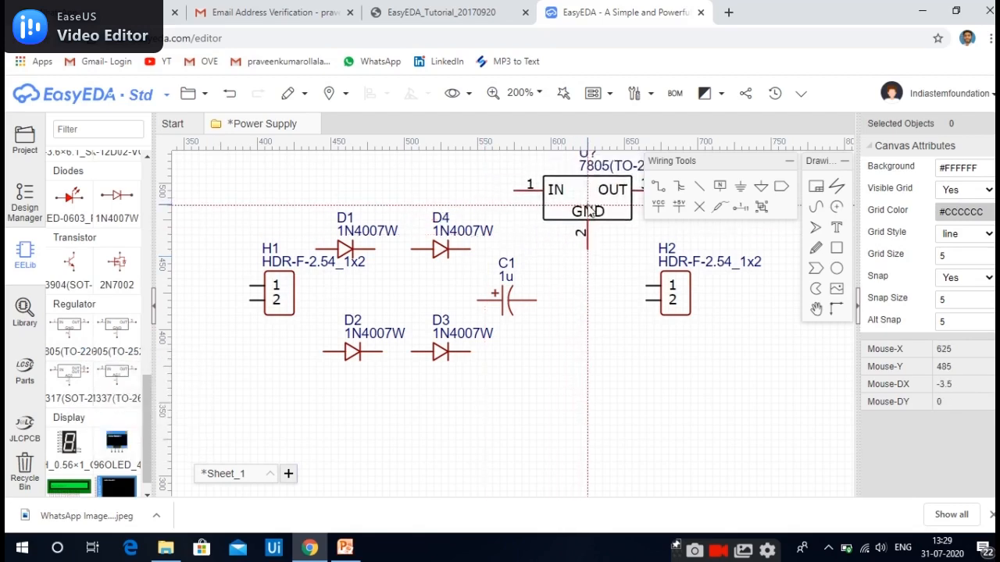
left_click(592, 211)
key("Escape")
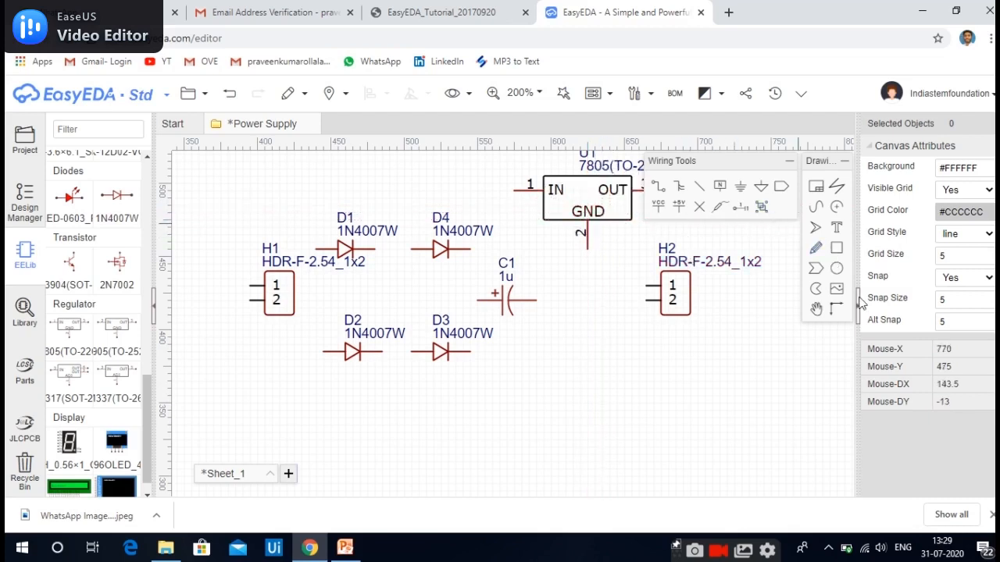
- Widen the canvas and clear the Wiring and Drawing tool palettes off it, and move header H2 farther right
left_click_drag(857, 331, 908, 322)
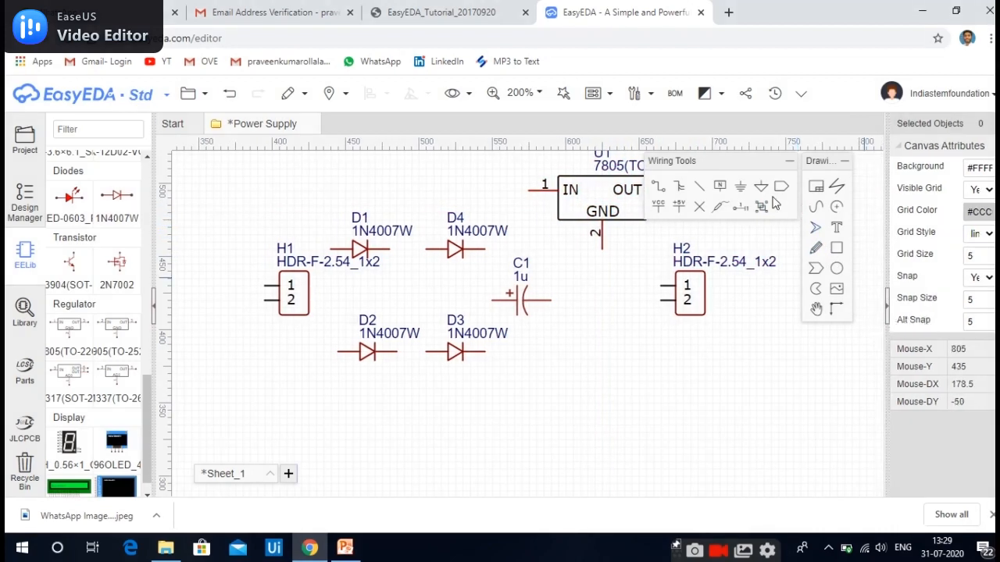
mouse_move(754, 165)
left_mouse_down()
mouse_move(902, 131)
mouse_move(950, 103)
left_mouse_up()
left_click_drag(829, 168, 870, 198)
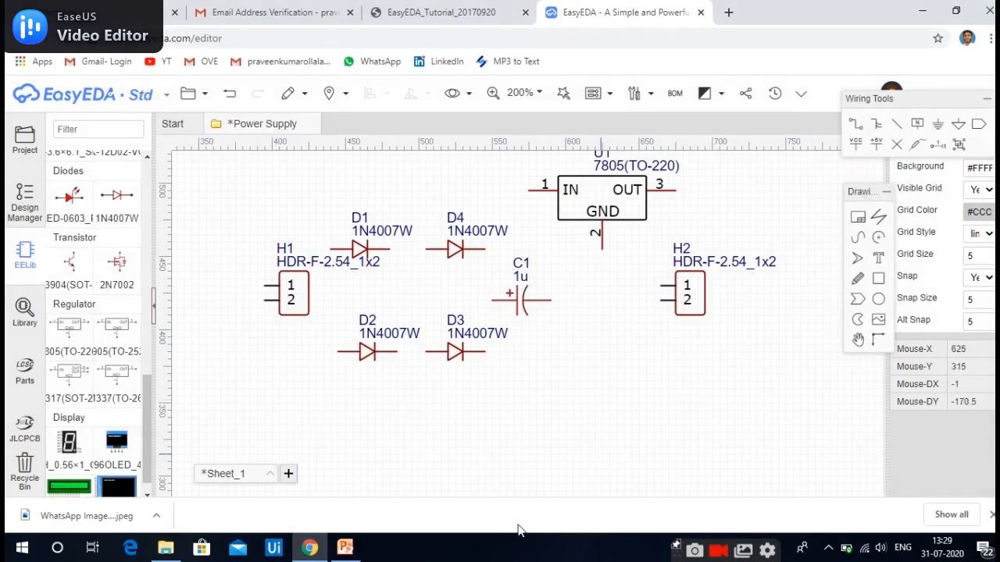
left_click_drag(698, 286, 771, 286)
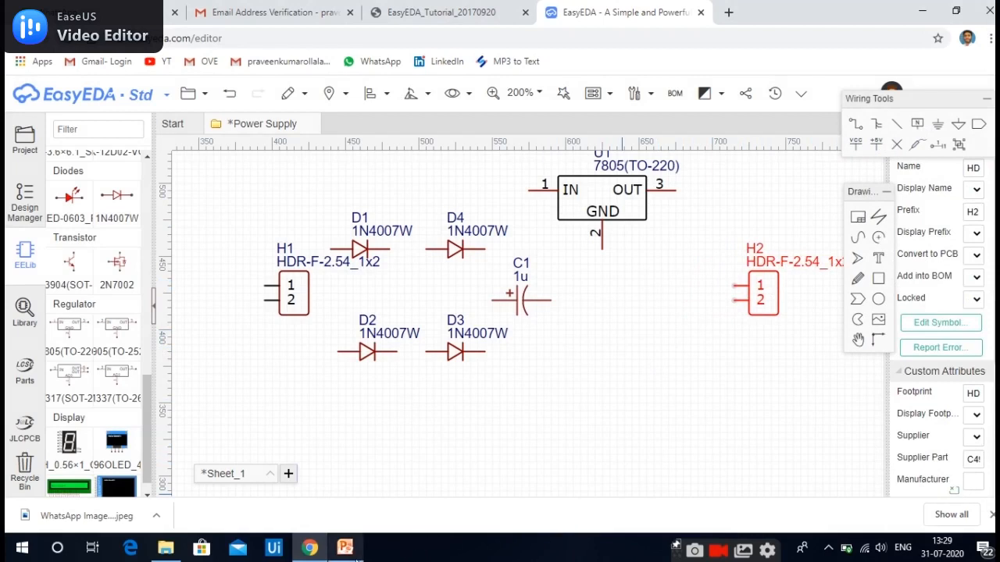
- Switch to the PowerPoint presentation to check which parts the +5v Power Supply circuit needs, and return to EasyEDA
mouse_move(298, 556)
mouse_move(342, 551)
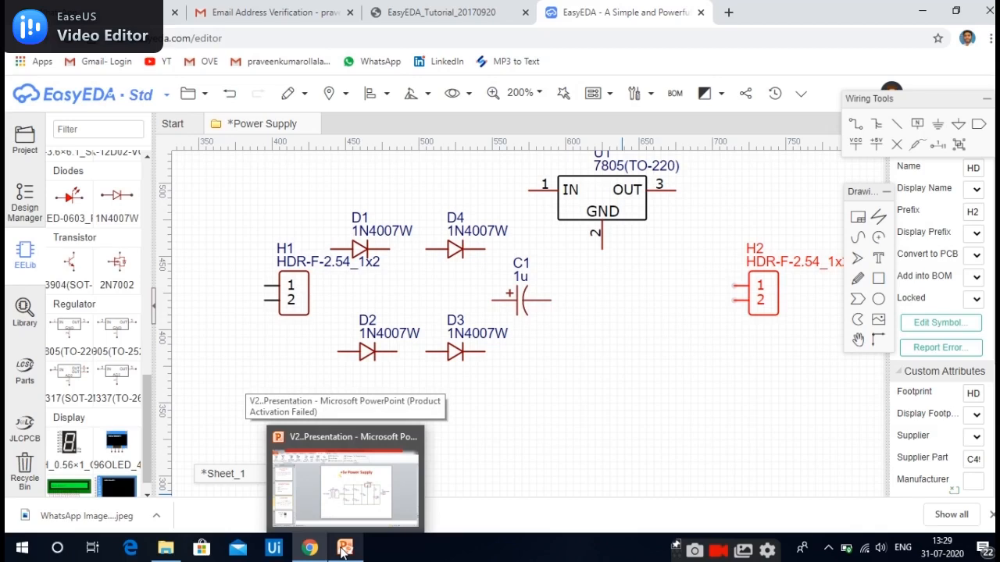
left_click(342, 550)
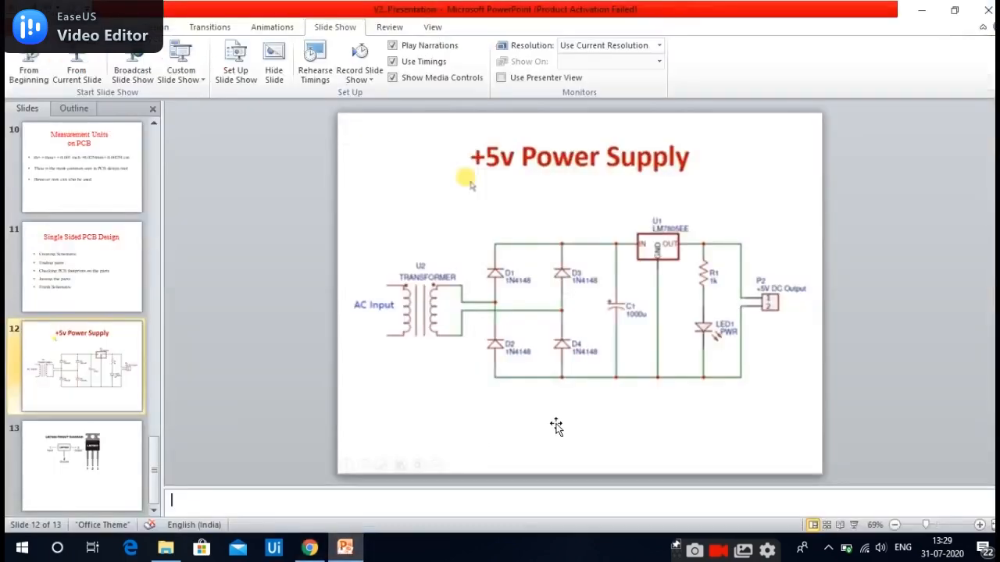
mouse_move(310, 550)
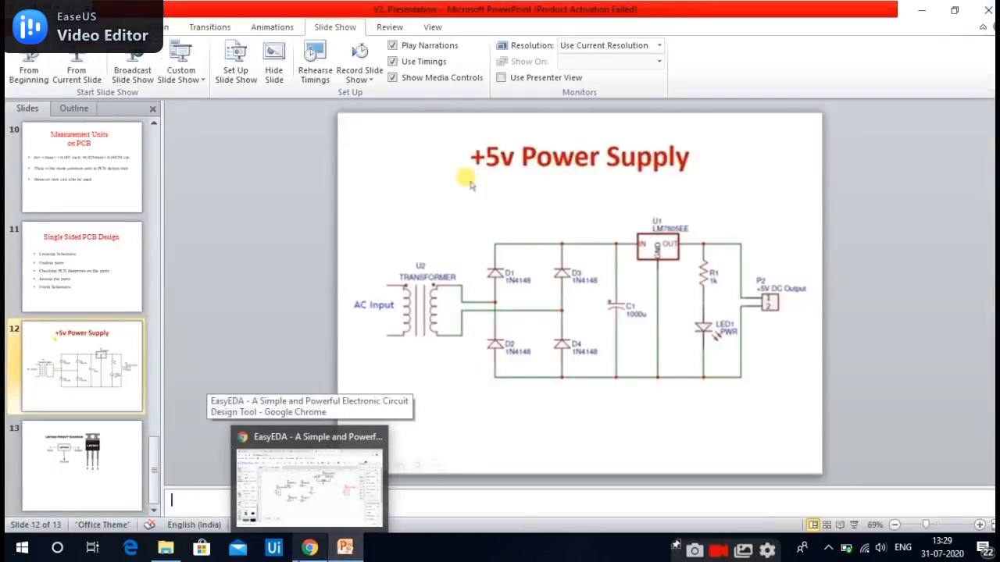
left_click(310, 550)
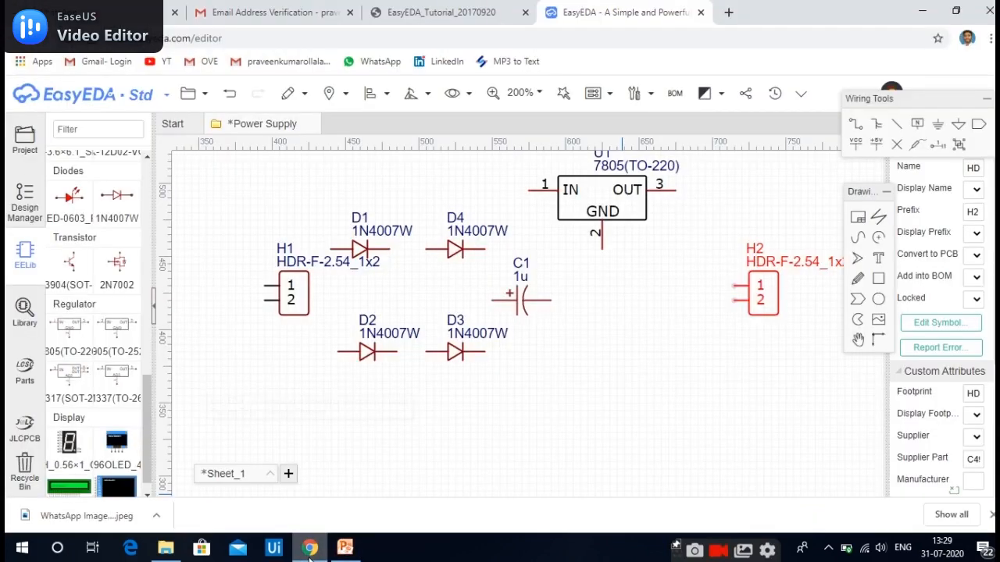
- Place one LED-0603_R red LED just to the left of header H2, below the regulator's output side
left_click(78, 207)
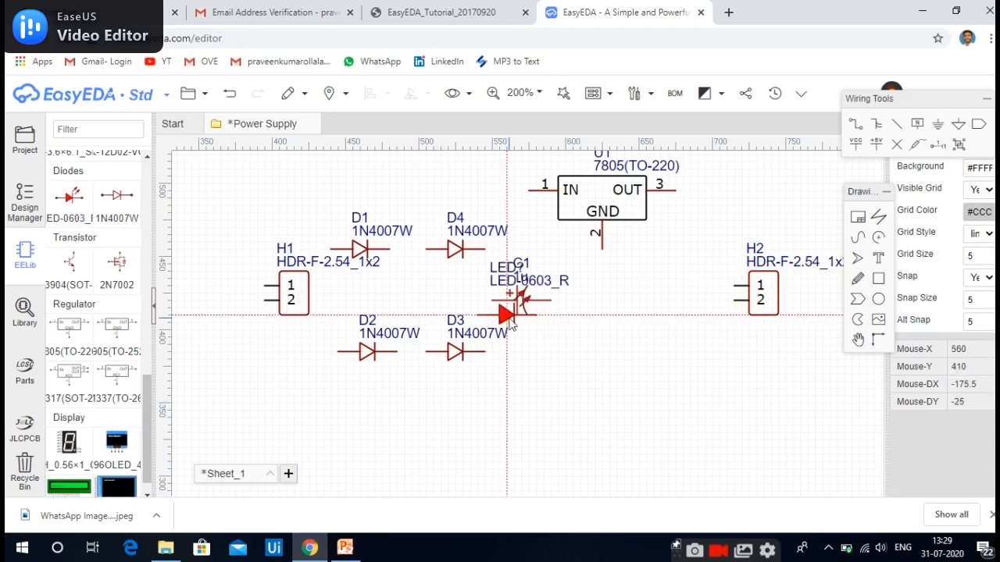
left_click(695, 320)
right_click(692, 315)
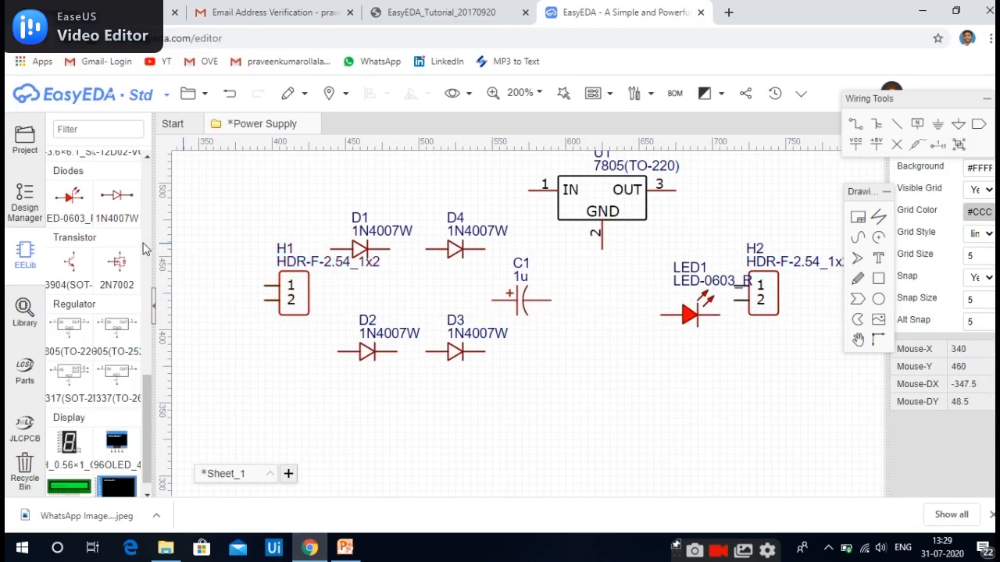
- Place one 1k resistor directly above the LED, near the regulator's OUT pin
scroll(109, 243, "up", 4)
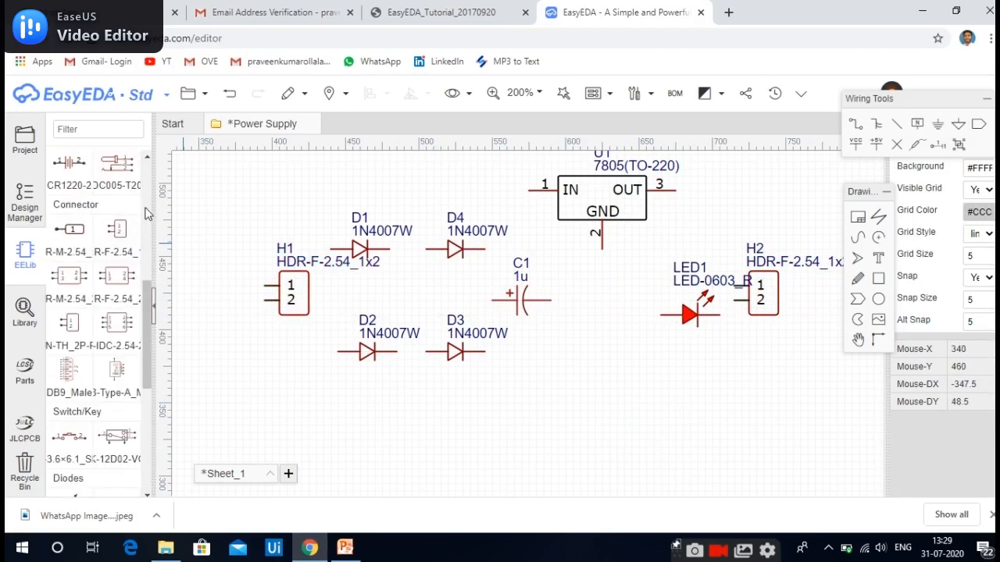
scroll(128, 211, "up", 5)
left_click(58, 182)
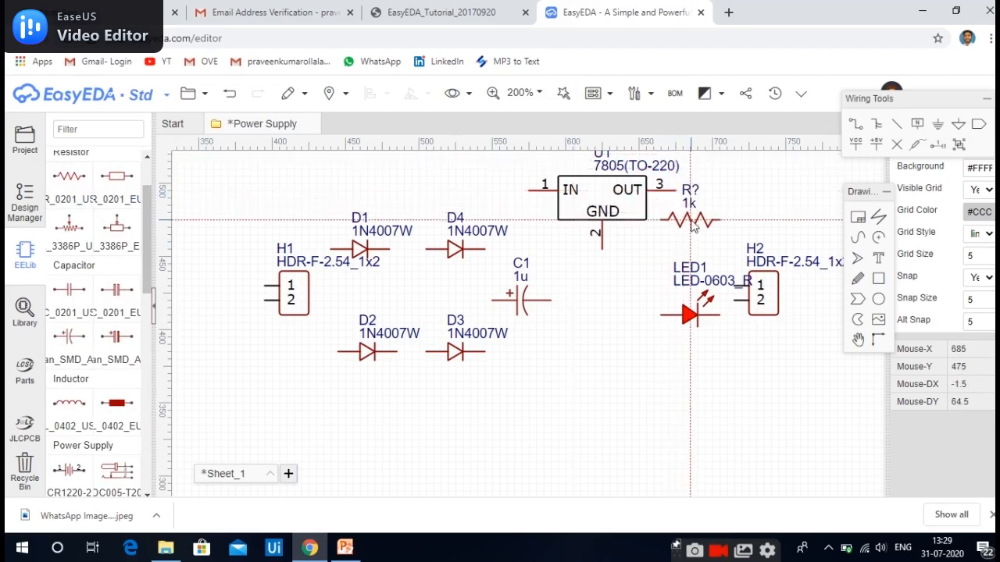
left_click(691, 222)
key("Escape")
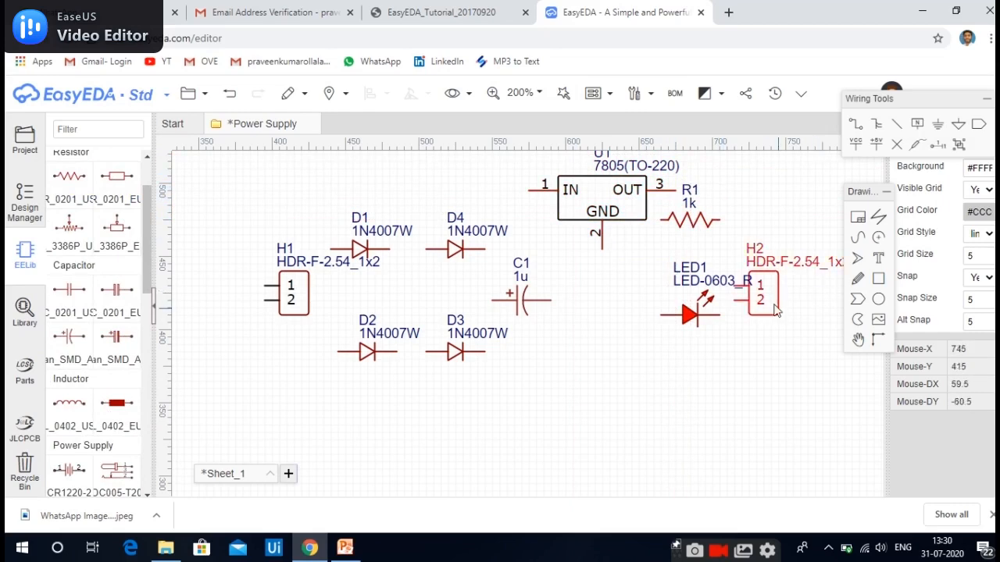
- Move headers H1 and H2 outward and spread the diodes into a wider rectangle, with D2 and D3 lower and D1 above D2
left_click_drag(768, 300, 791, 305)
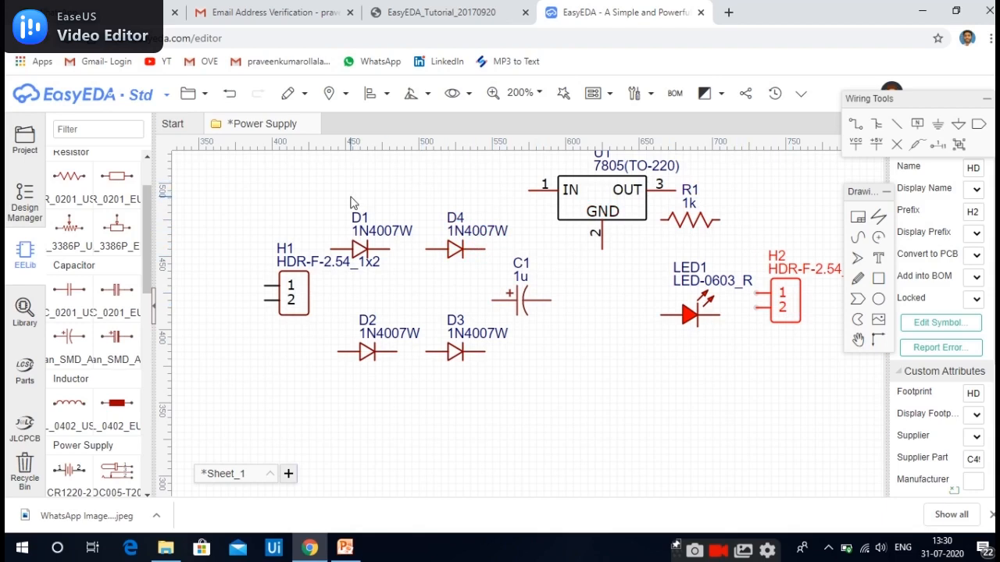
left_click_drag(295, 275, 257, 314)
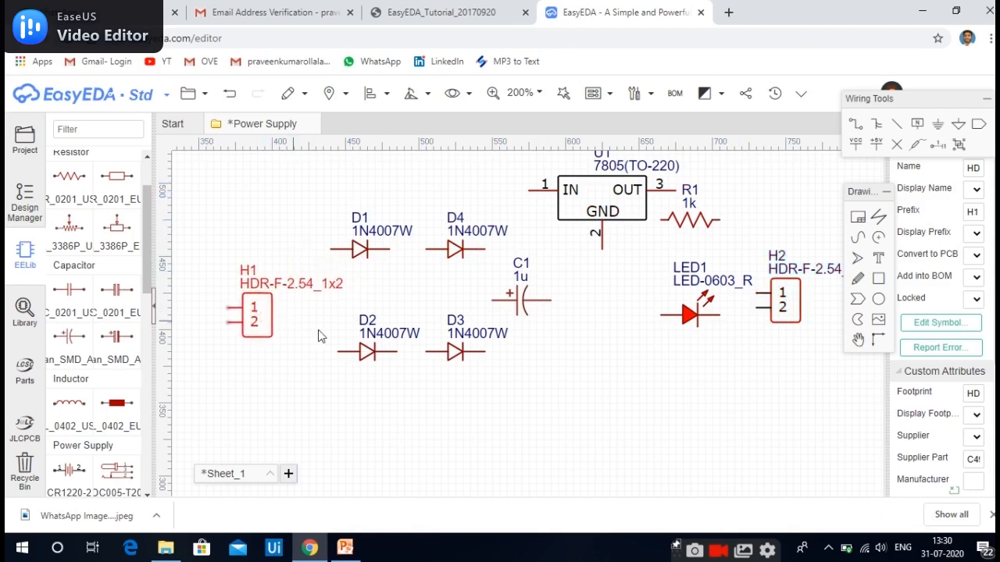
left_click_drag(365, 355, 335, 394)
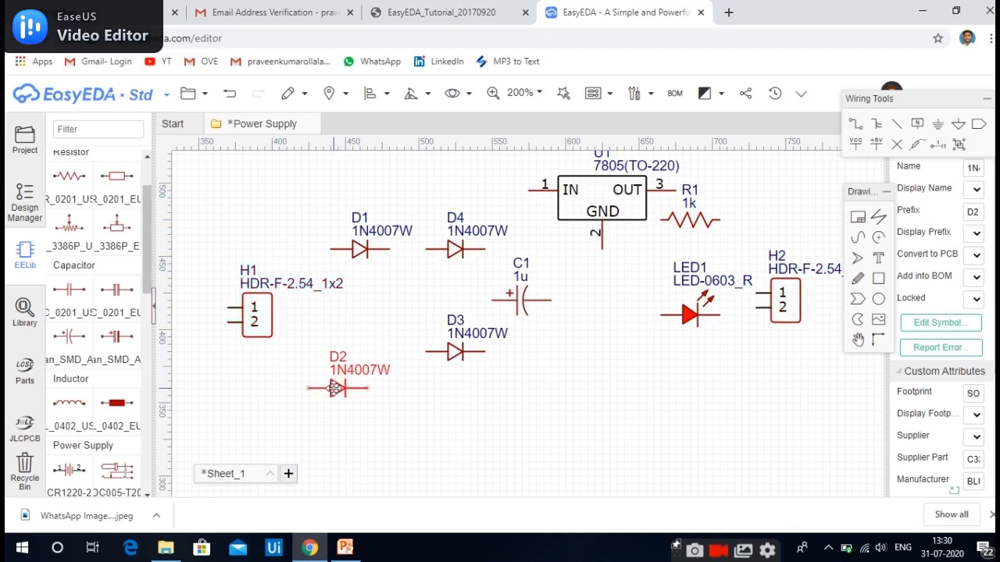
left_click_drag(359, 249, 336, 249)
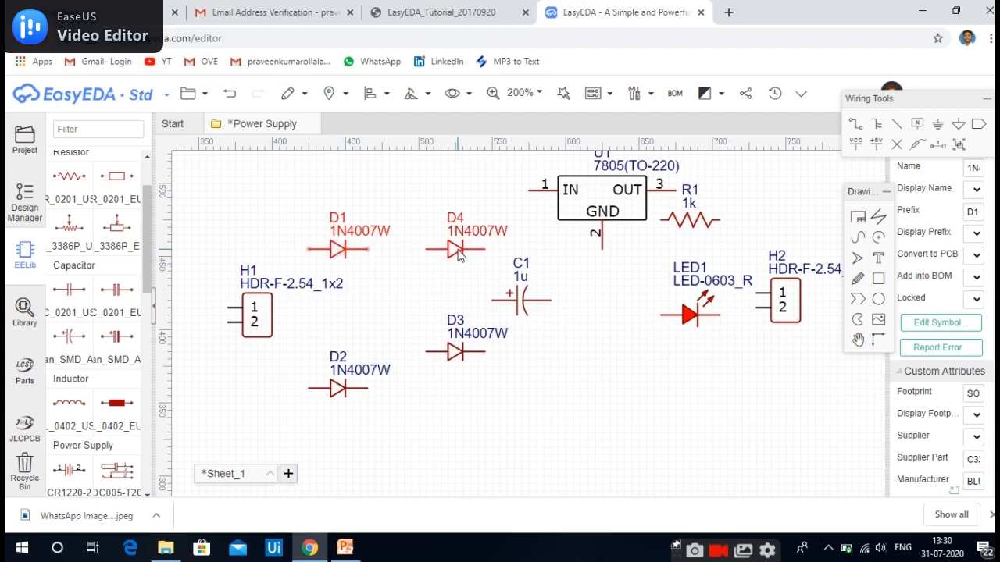
left_click_drag(455, 352, 453, 390)
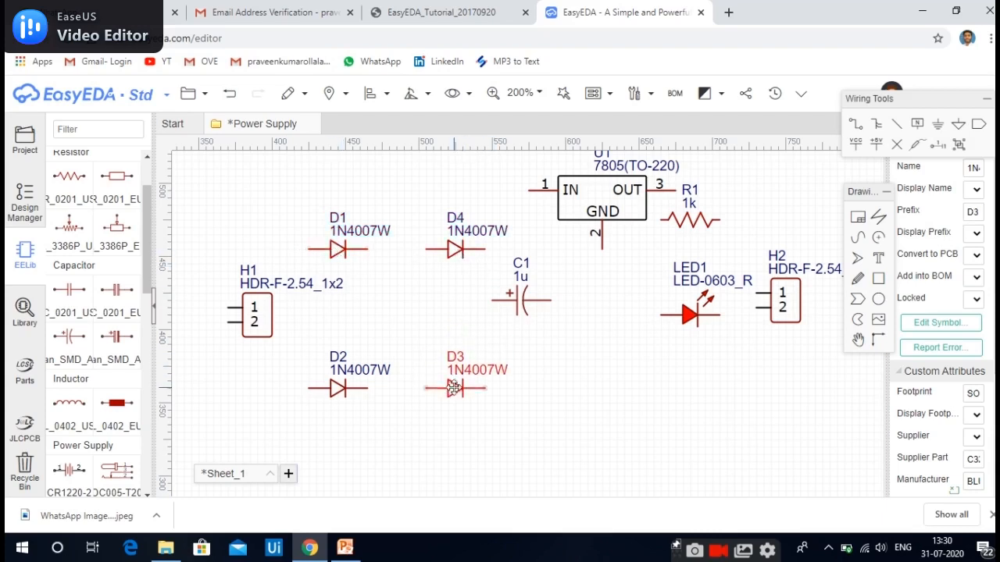
- Check the orientation of the diodes and capacitor on the PowerPoint circuit slide, and return to the EasyEDA schematic
left_click(514, 298)
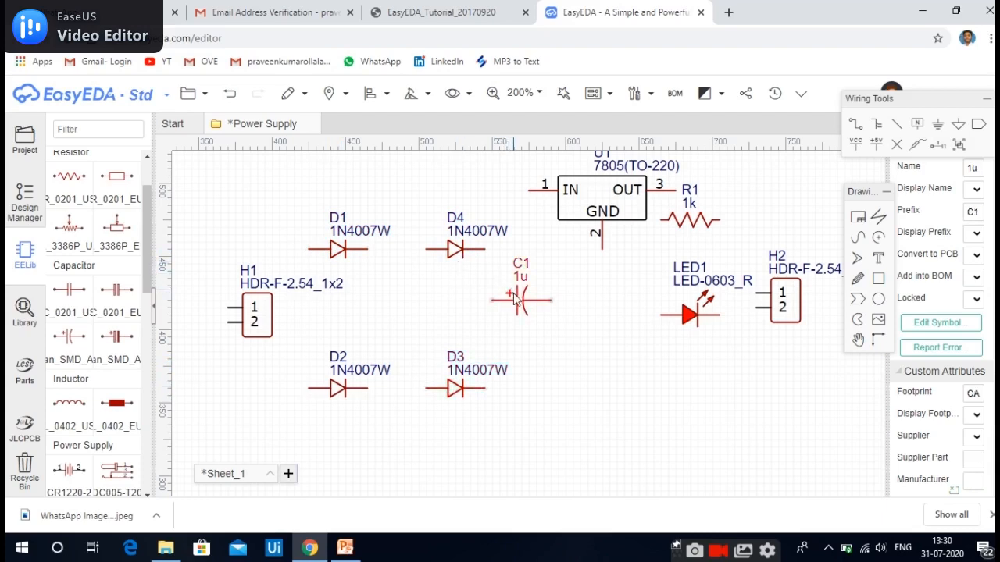
mouse_move(344, 547)
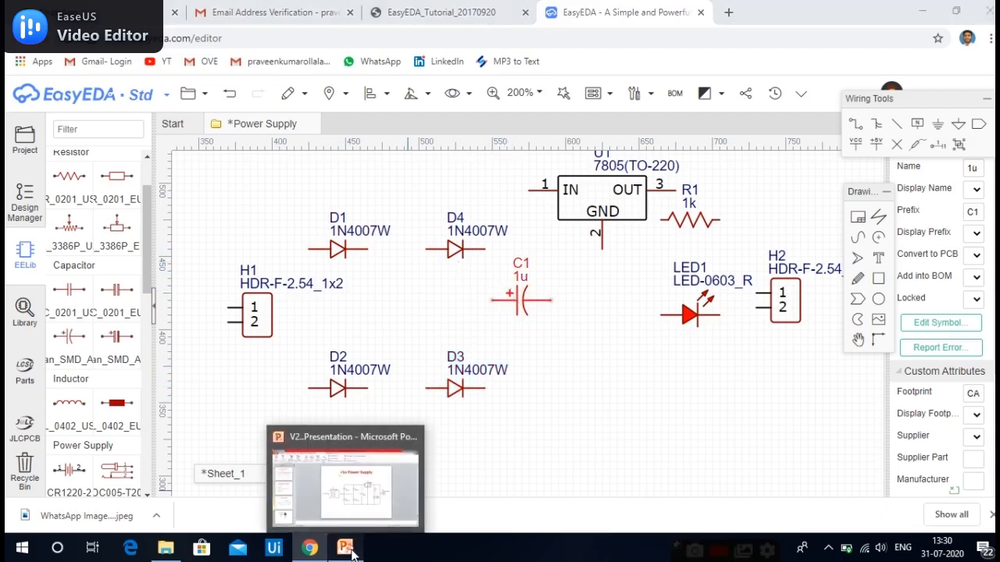
left_click(375, 494)
left_click(312, 549)
- Rotate diodes D1, D2, D4 and D3 by 90° each so that they stand vertically and point upward
left_click(344, 258)
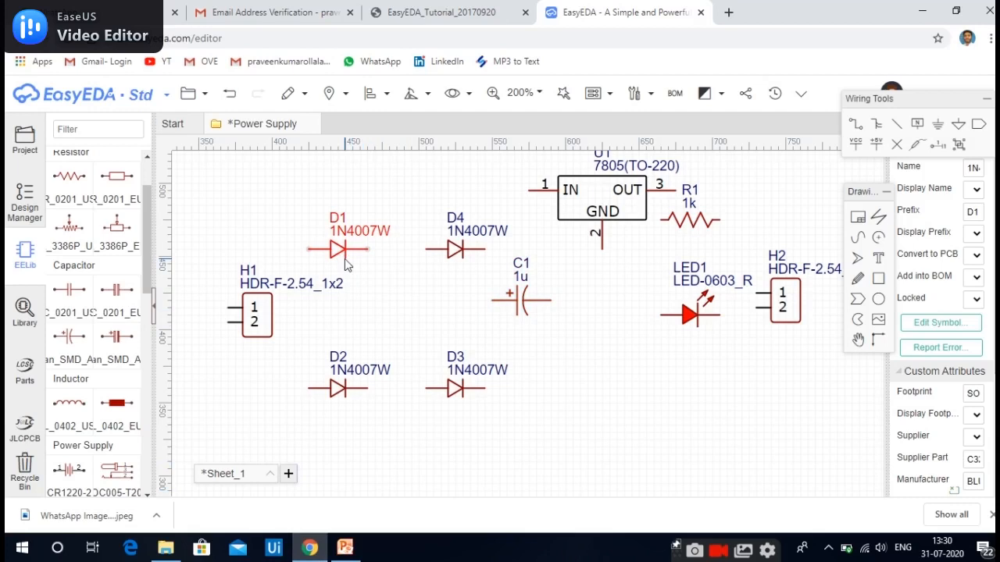
key("space")
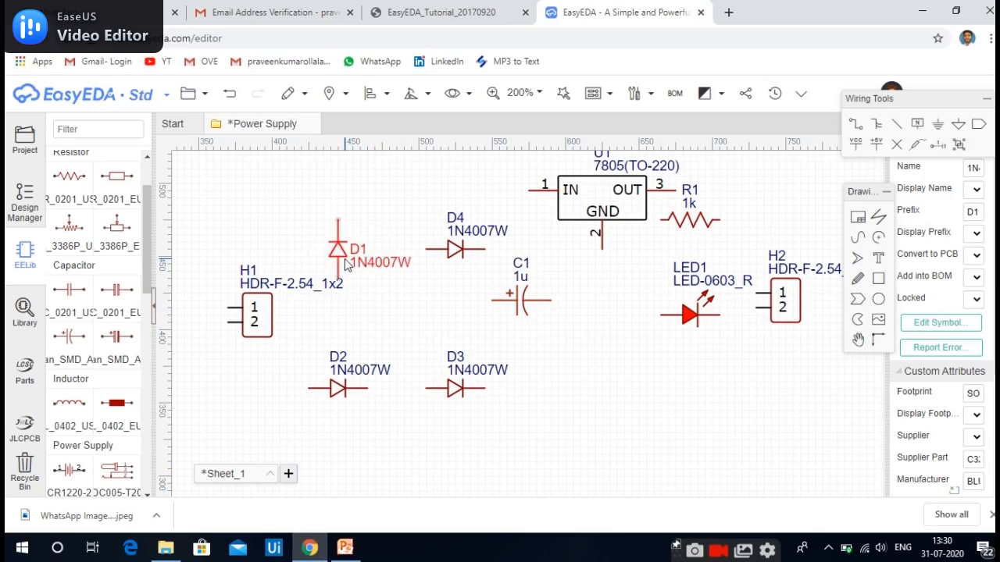
left_click(340, 388)
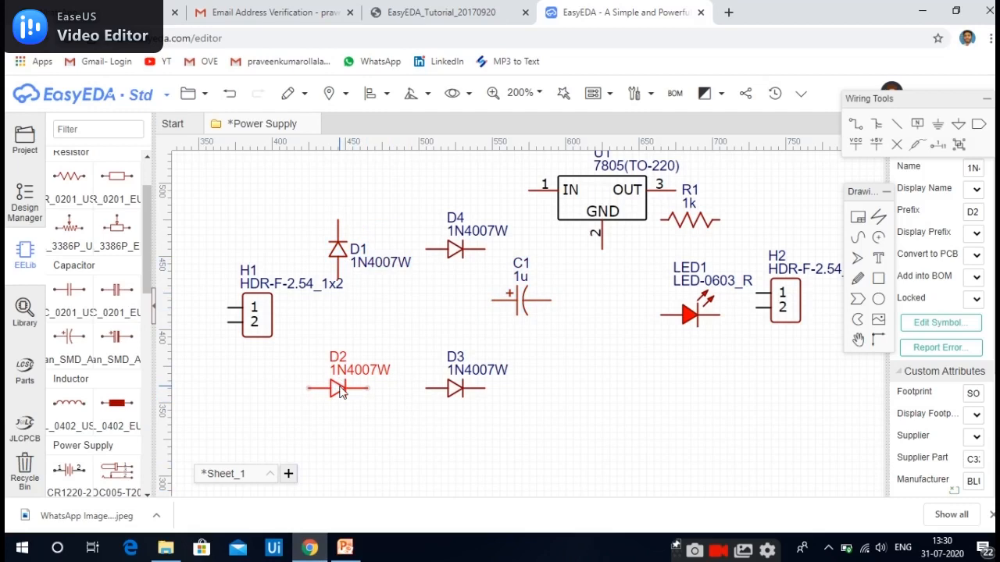
key("space")
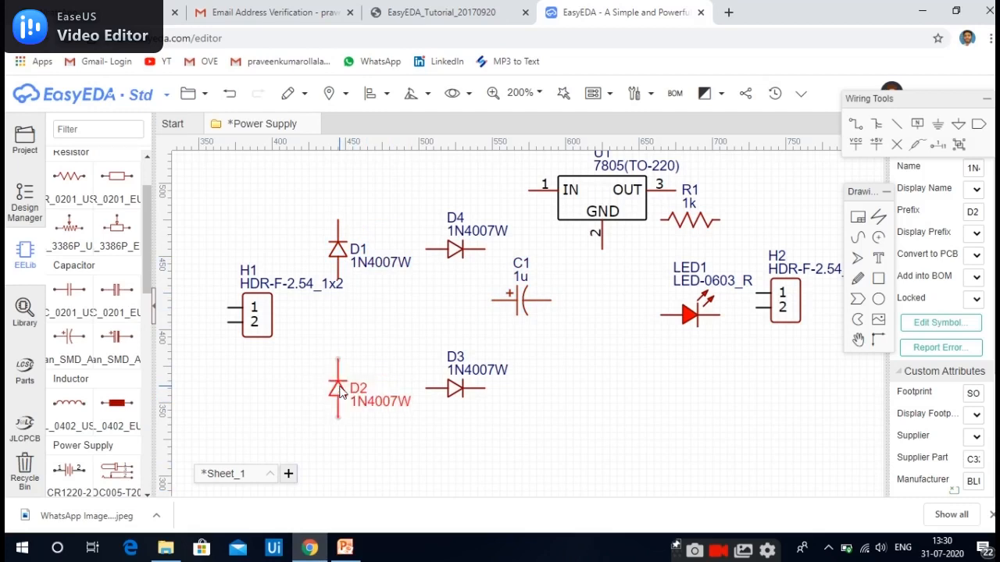
left_click(458, 255)
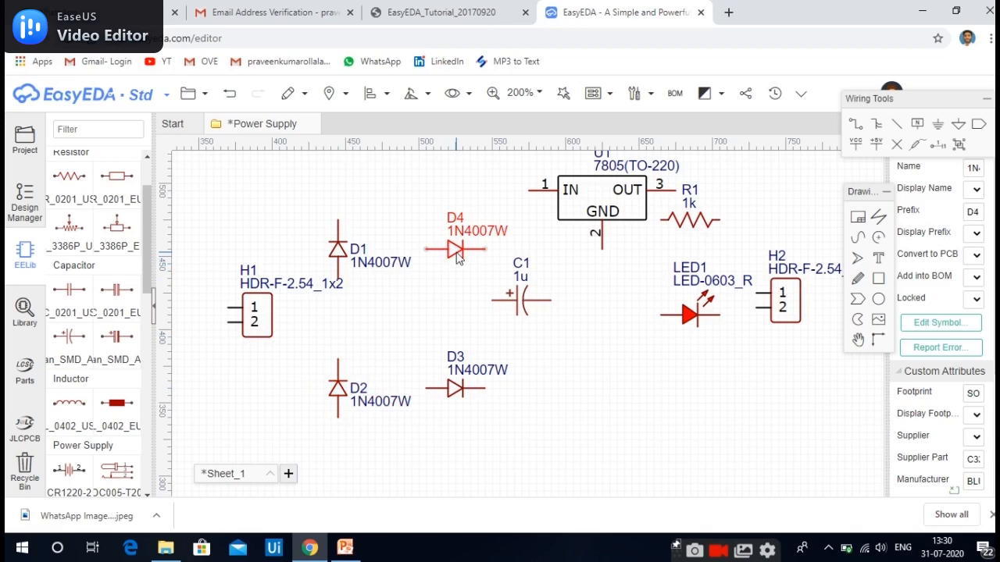
key("space")
left_click(458, 388)
key("space")
- Rotate capacitor C1 to vertical with its positive lead at the top
left_click(522, 301)
key("space")
key("space")
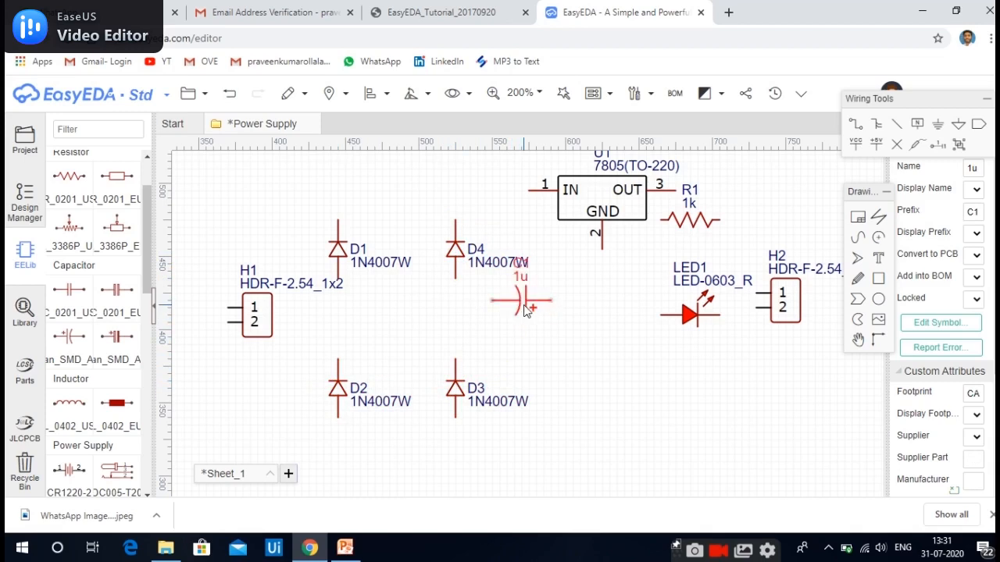
key("space")
- Rotate header H1 by 180° so that its pins face the diodes
left_click(259, 329)
key("space")
key("space")
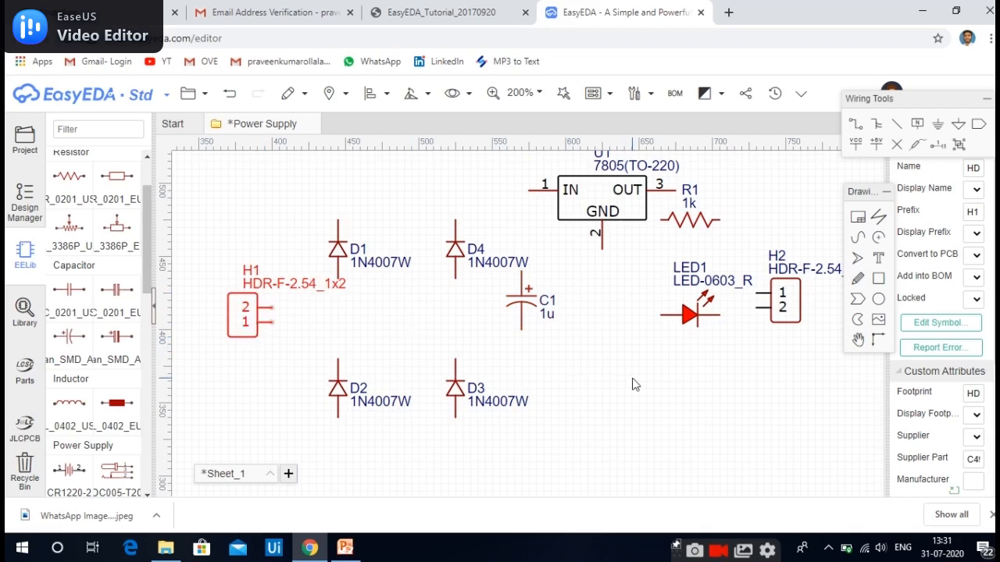
- Rotate LED1 to vertical pointing downward and rotate resistor R1 by 90° so that it stands vertically
left_click(701, 318)
key("space")
key("space")
key("space")
left_click(705, 221)
key("space")
- Move header H2 further right, LED1 lower, and resistor R1 directly above LED1 below the 7805 output level
left_click(785, 308)
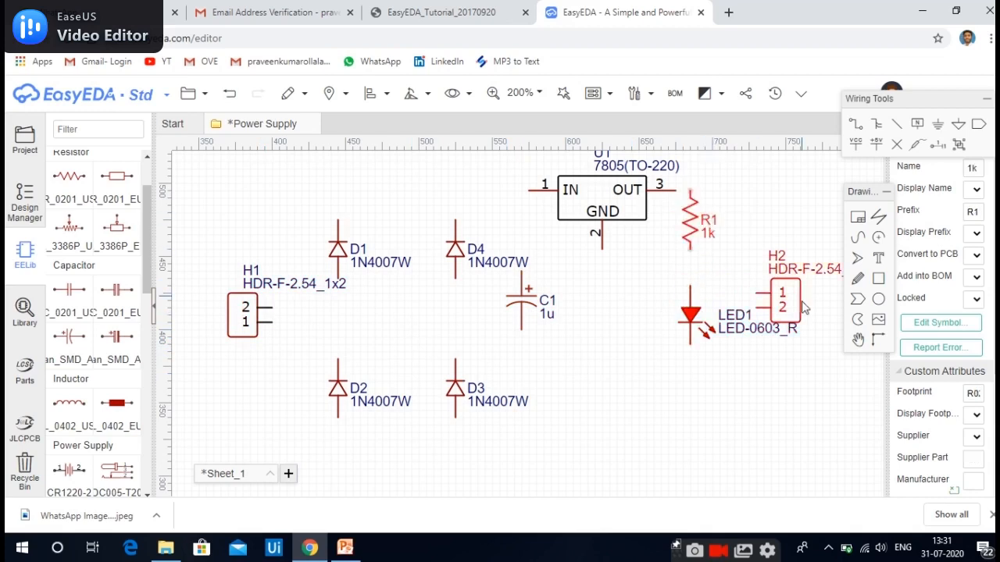
left_click_drag(787, 310, 808, 307)
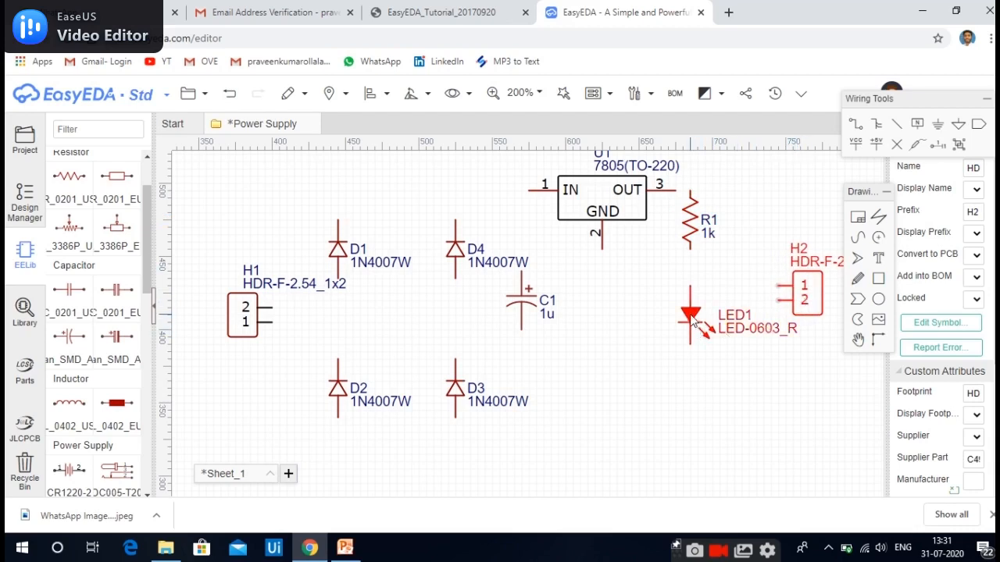
left_click_drag(690, 317, 684, 368)
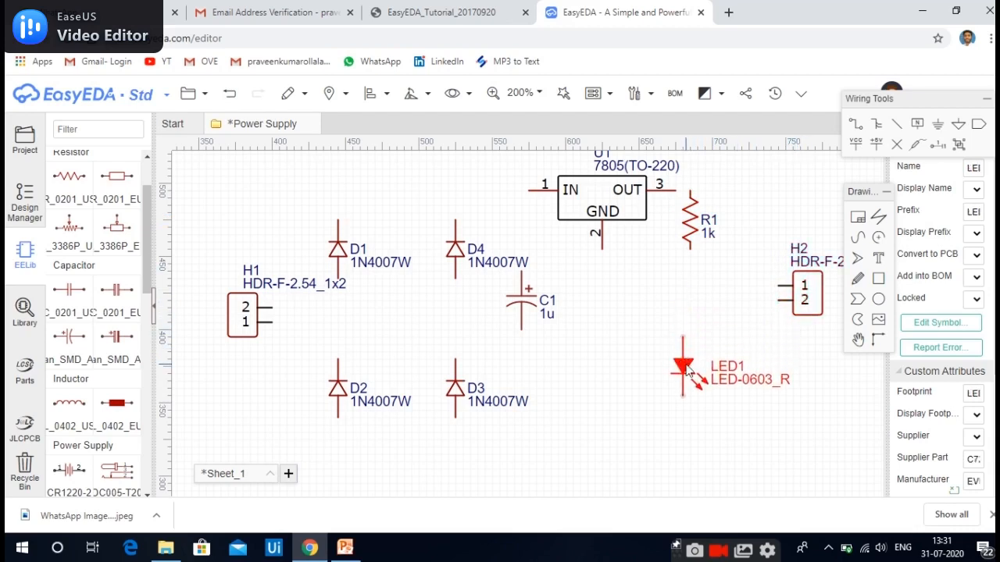
left_click_drag(702, 221, 687, 268)
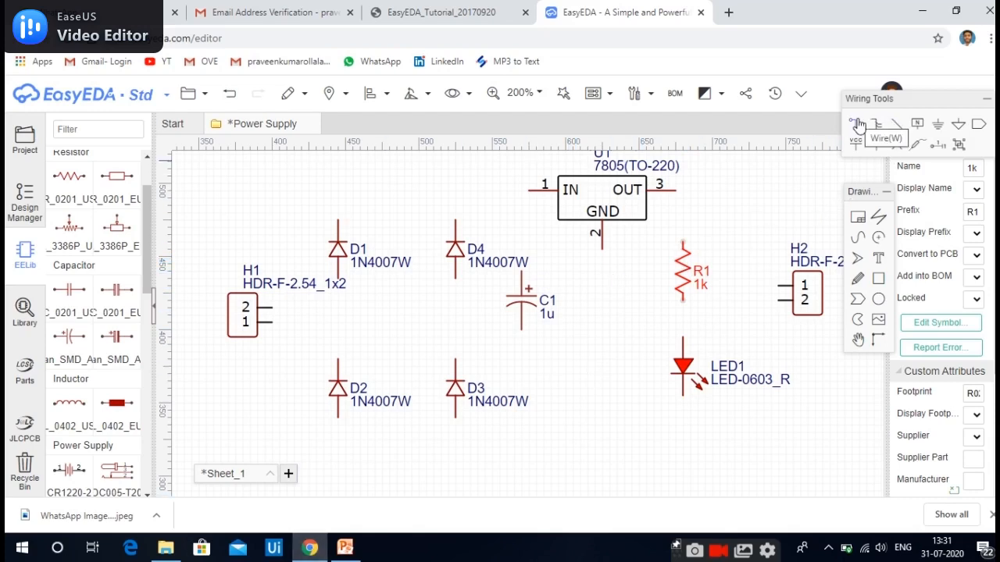
- Wire the lower lead of D1 to the upper lead of D2, and the lower lead of D4 to the upper lead of D3
left_click(857, 133)
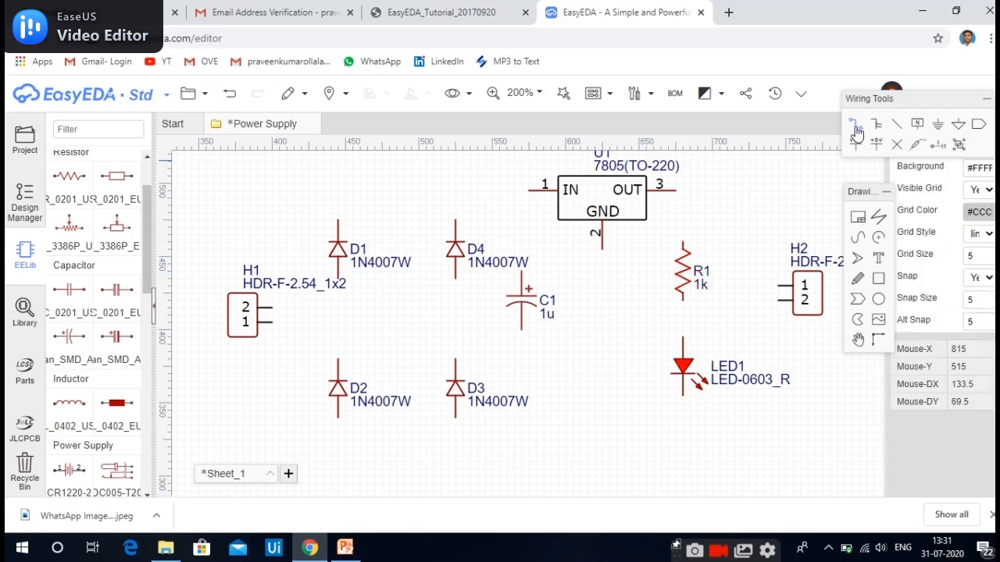
left_click(338, 278)
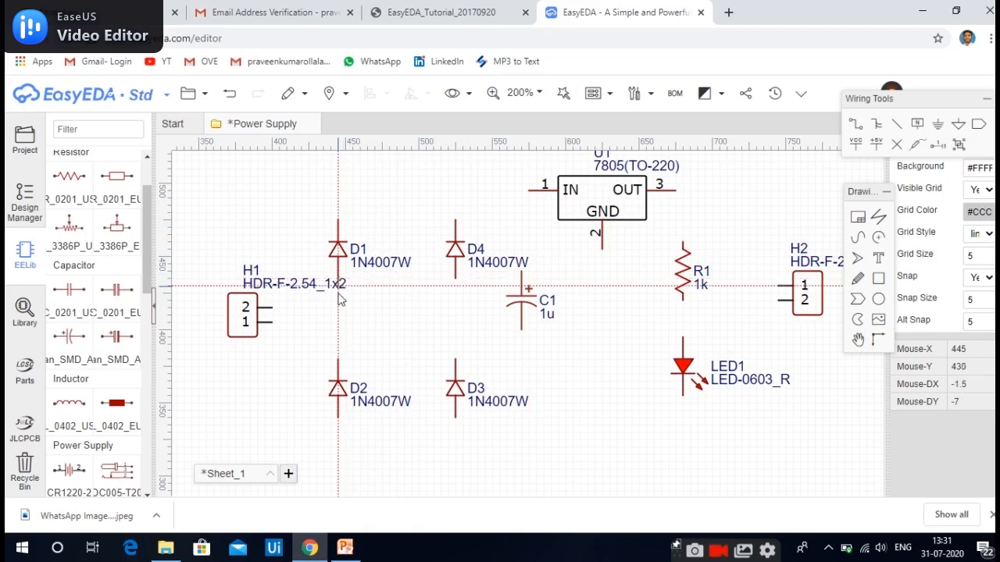
left_click(338, 360)
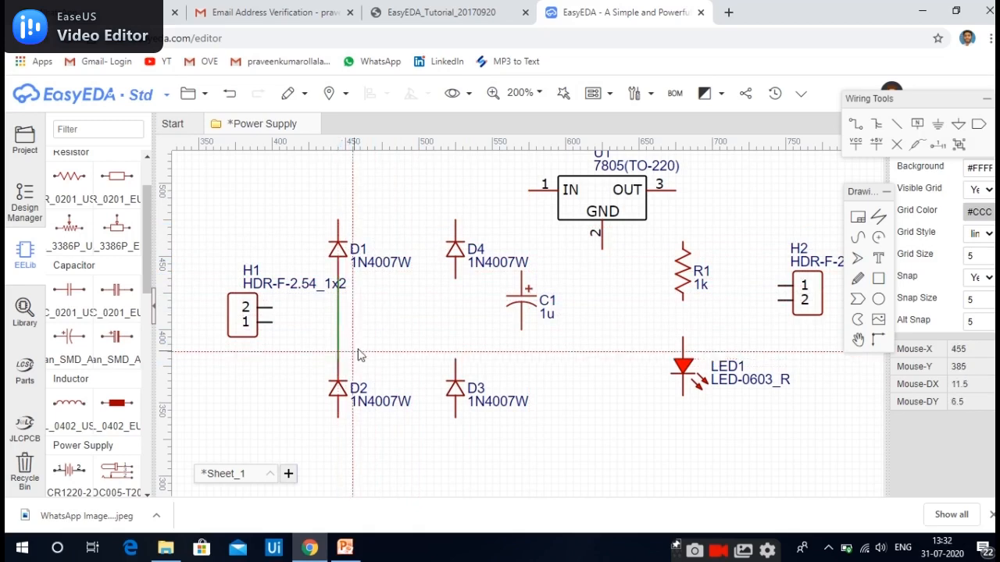
left_click(456, 280)
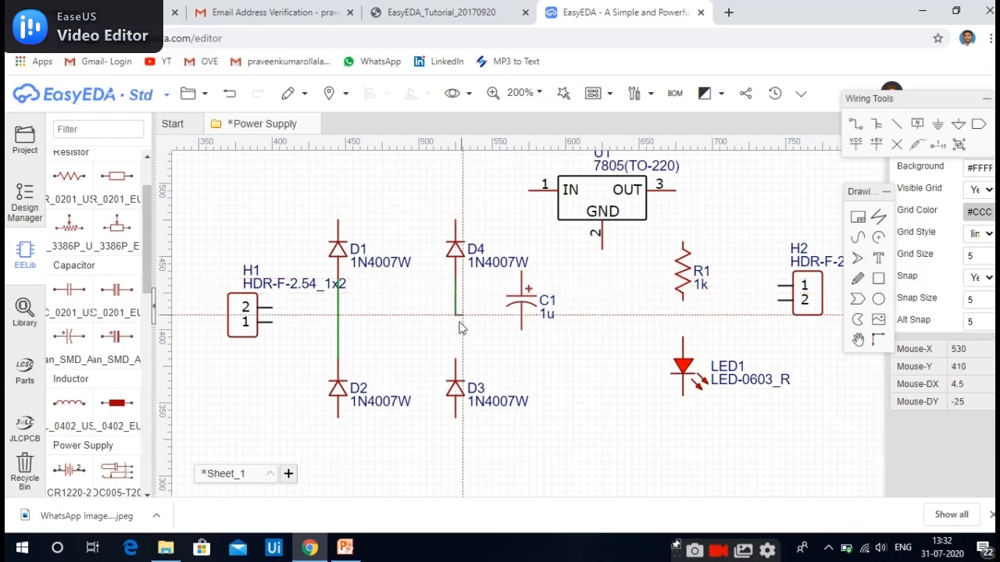
left_click(456, 368)
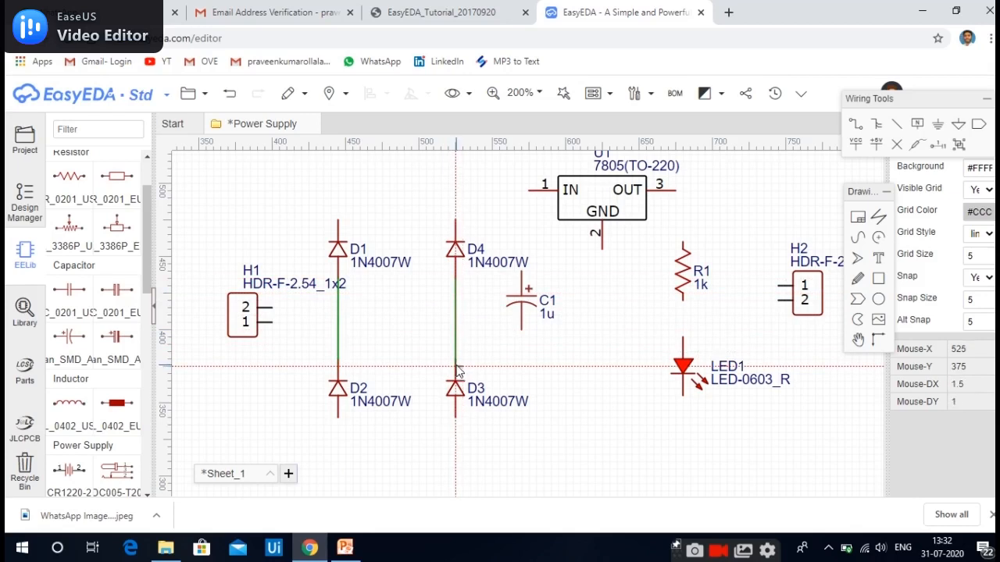
right_click(457, 367)
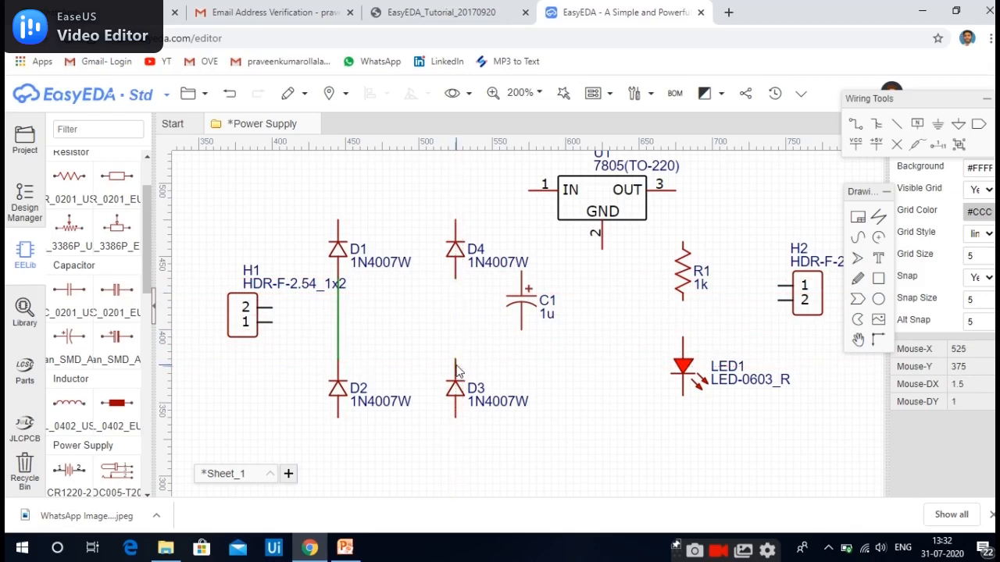
left_click(455, 279)
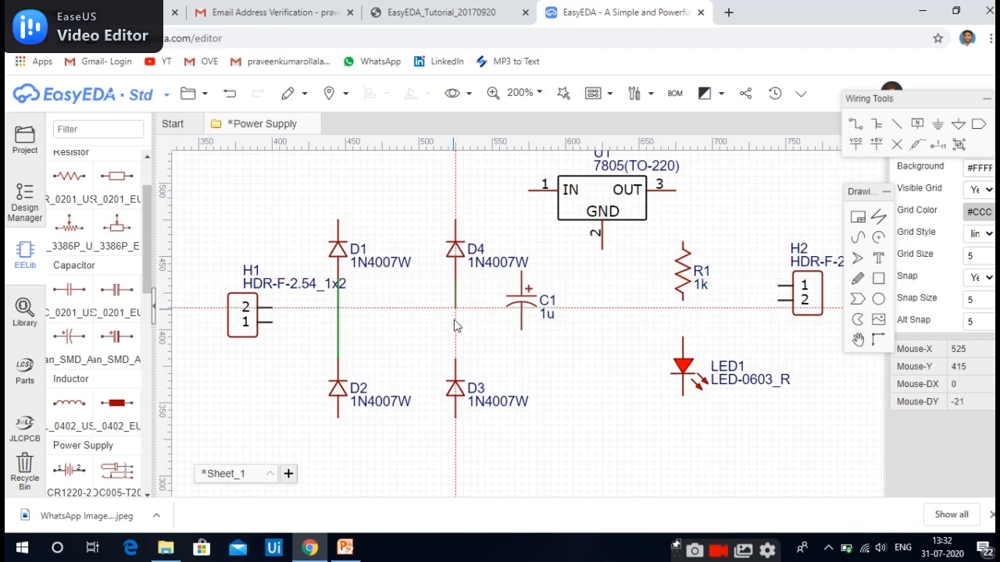
left_click(457, 360)
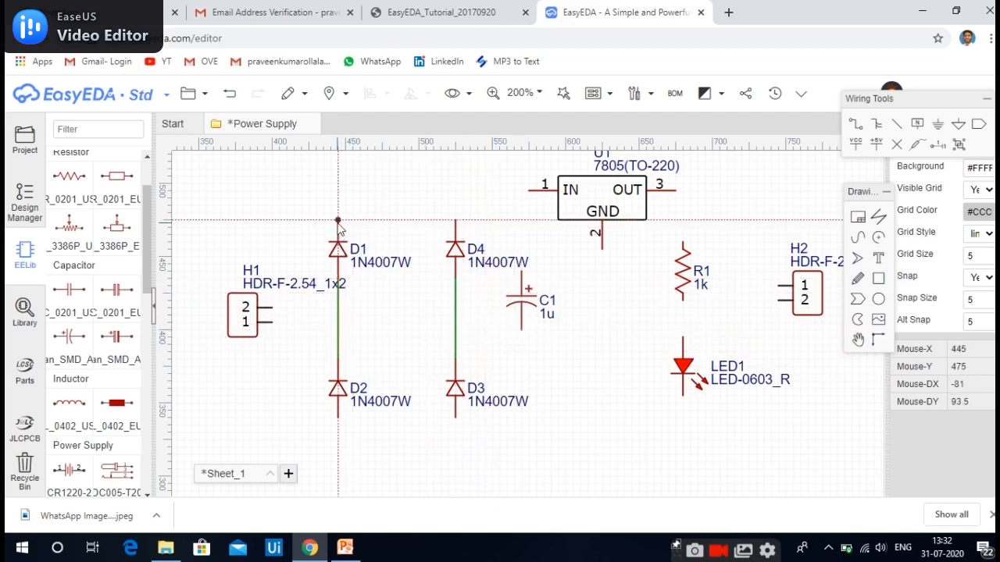
left_click(455, 221)
left_click(338, 221)
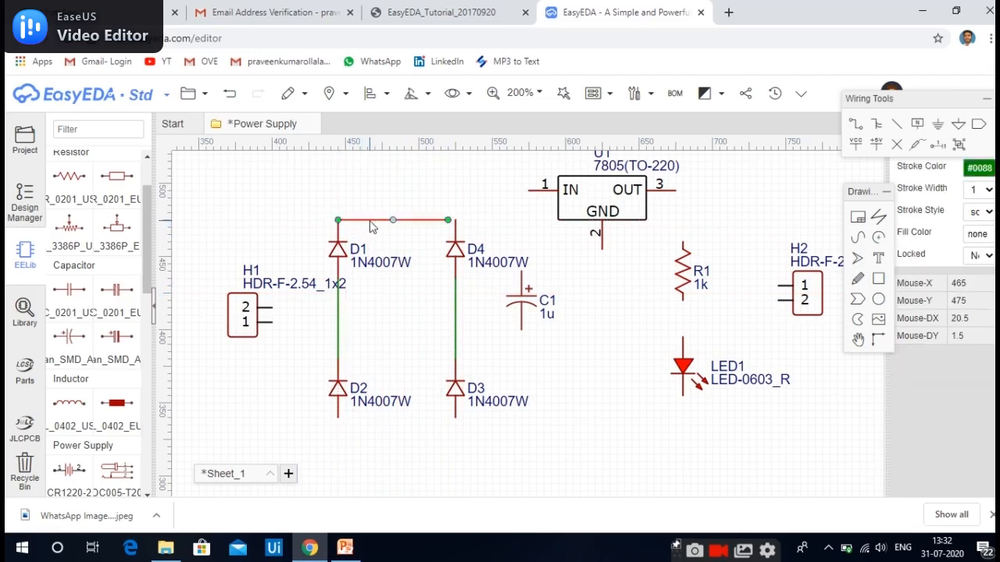
left_click(371, 221)
key("Delete")
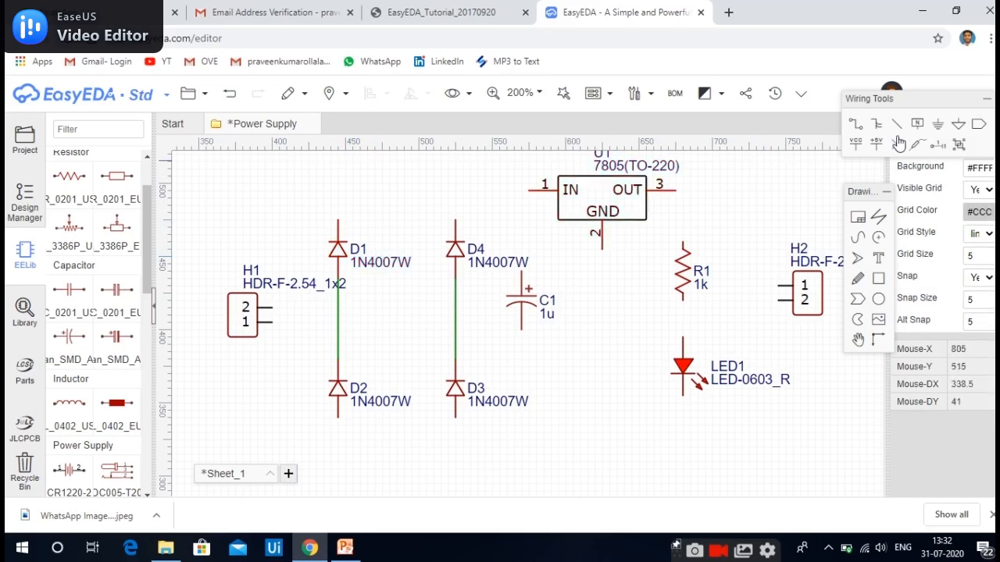
- Wire the upper leads of D1 and D4 together, and the lower leads of D2 and D3 together
left_click(861, 129)
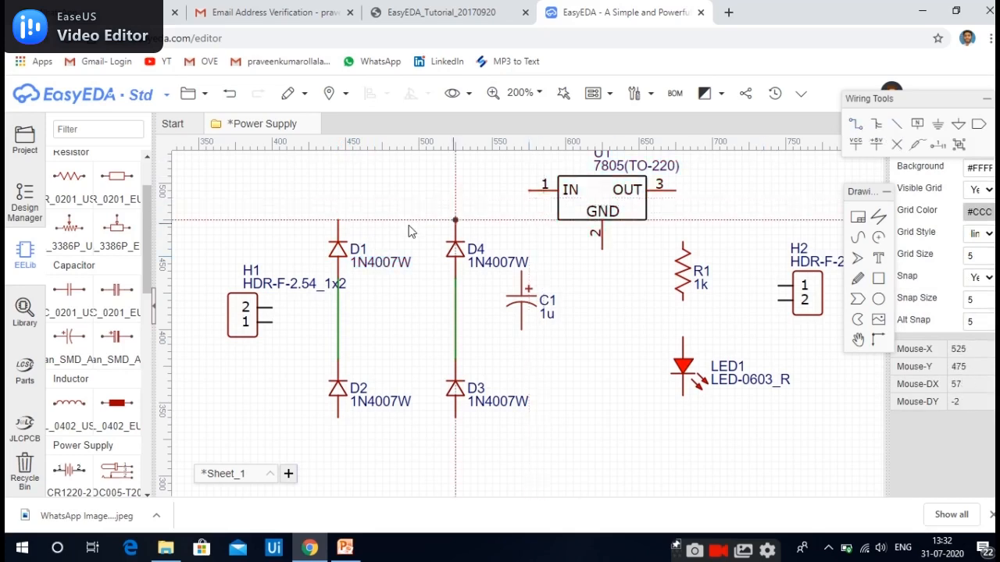
left_click(338, 221)
left_click(455, 221)
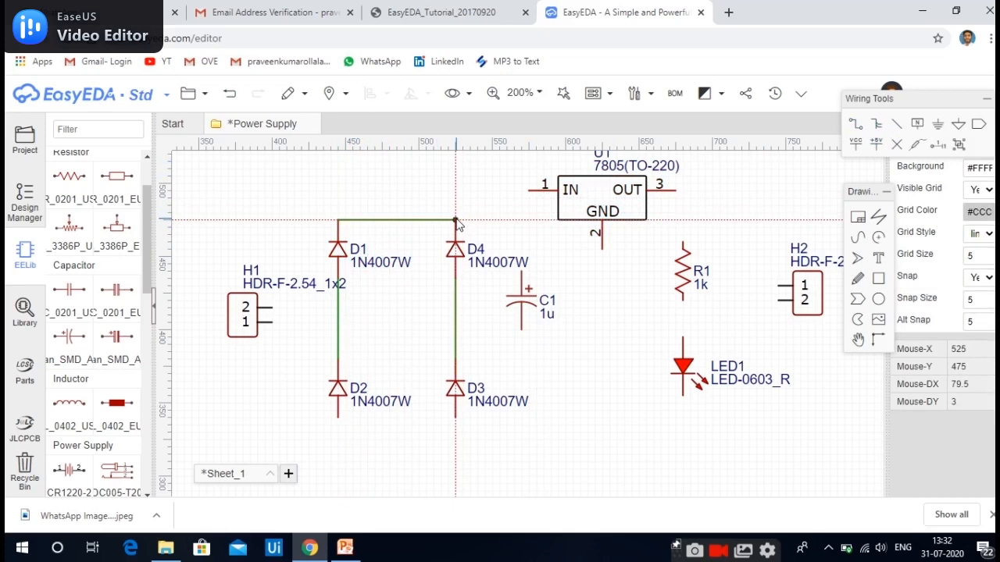
left_click(338, 417)
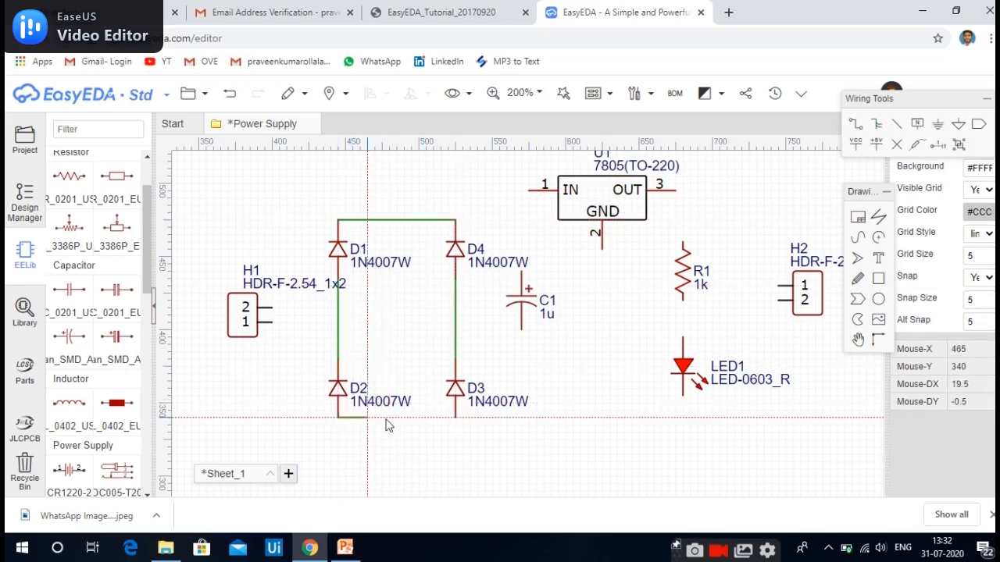
left_click(456, 418)
- Following the PowerPoint circuit slide, wire H1 pin 2 to the D1–D2 wire and H1 pin 1 to the D4–D3 wire
left_click(274, 310)
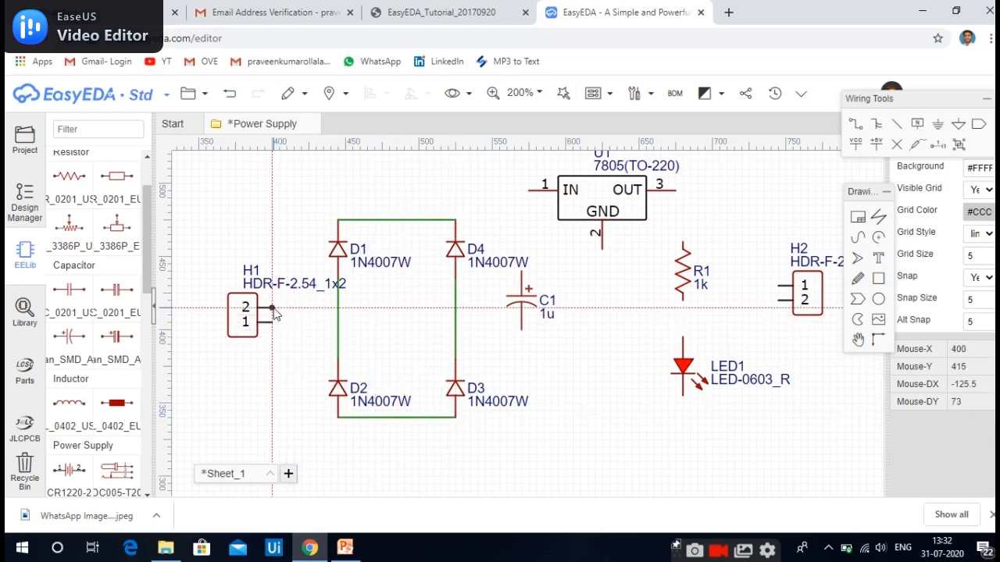
left_click(345, 549)
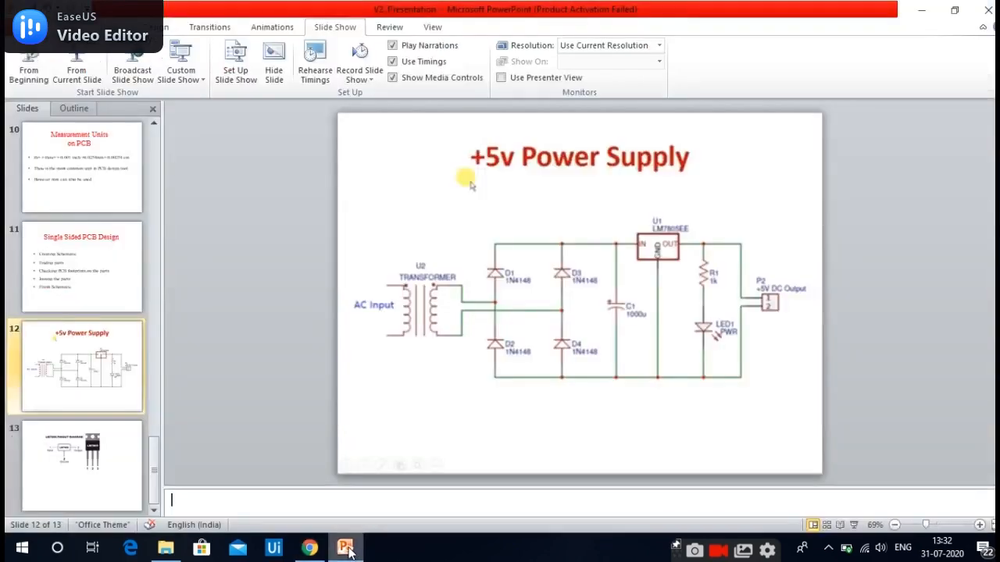
left_click(311, 549)
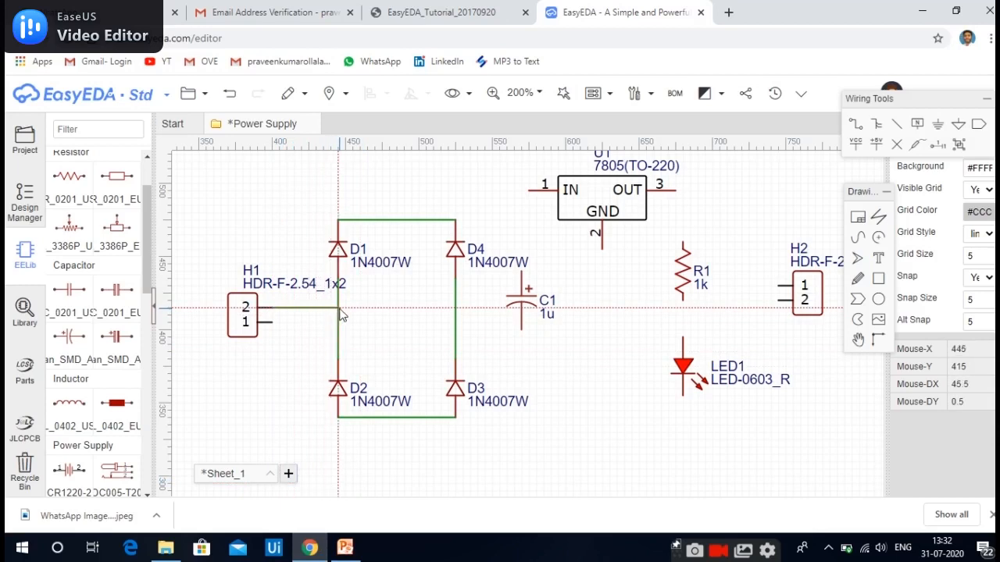
left_click(339, 309)
left_click(272, 322)
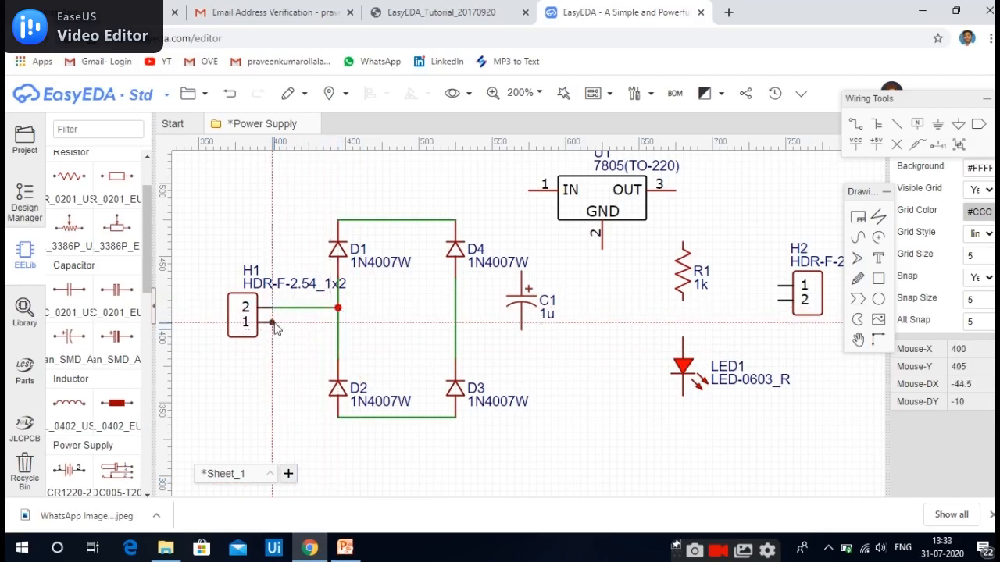
left_click(455, 322)
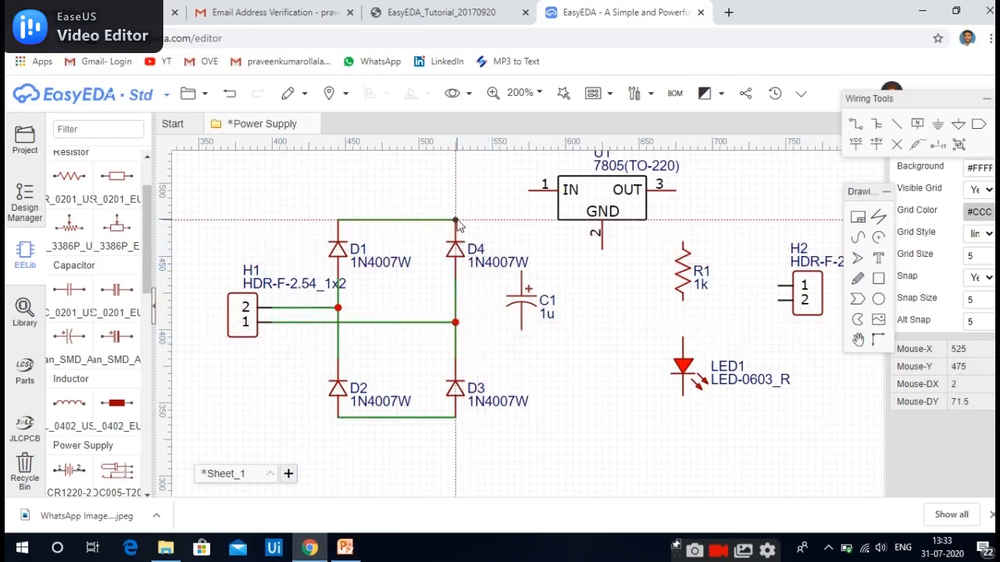
- Move the 7805 regulator U1 down so that its IN pin lines up with the wire joining D1 and D4
left_click(484, 212)
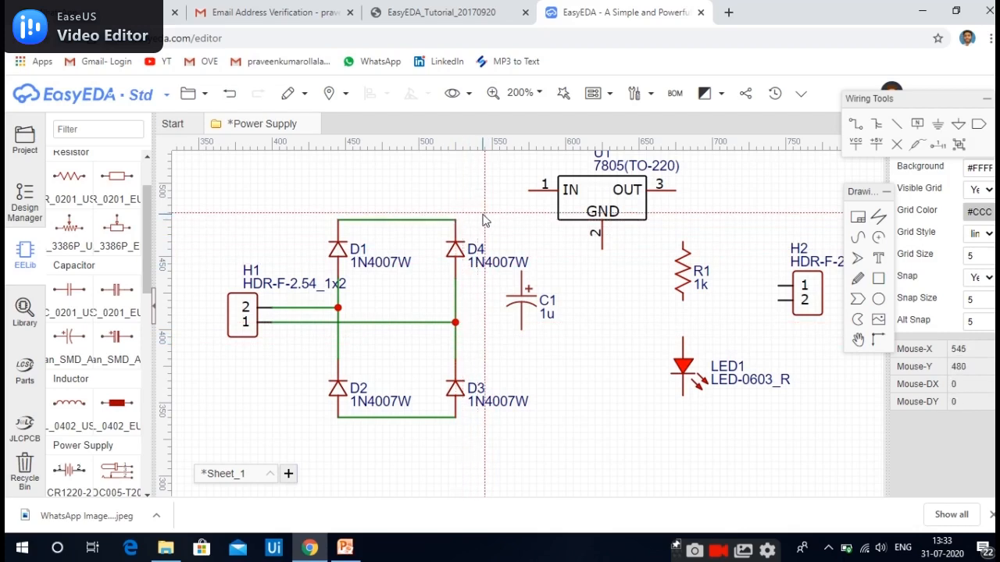
right_click(530, 199)
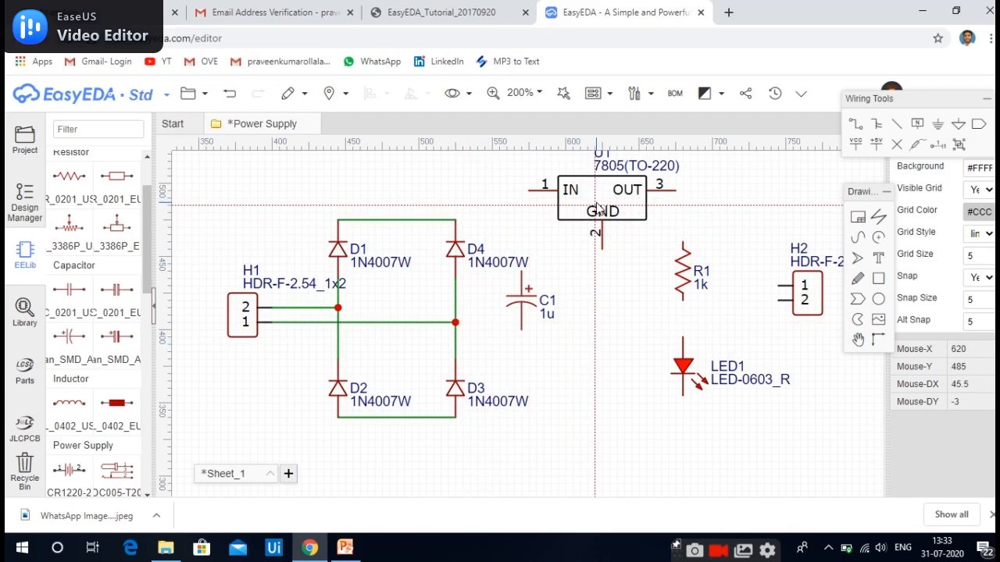
right_click(597, 211)
left_click(595, 204)
left_click_drag(595, 203, 592, 228)
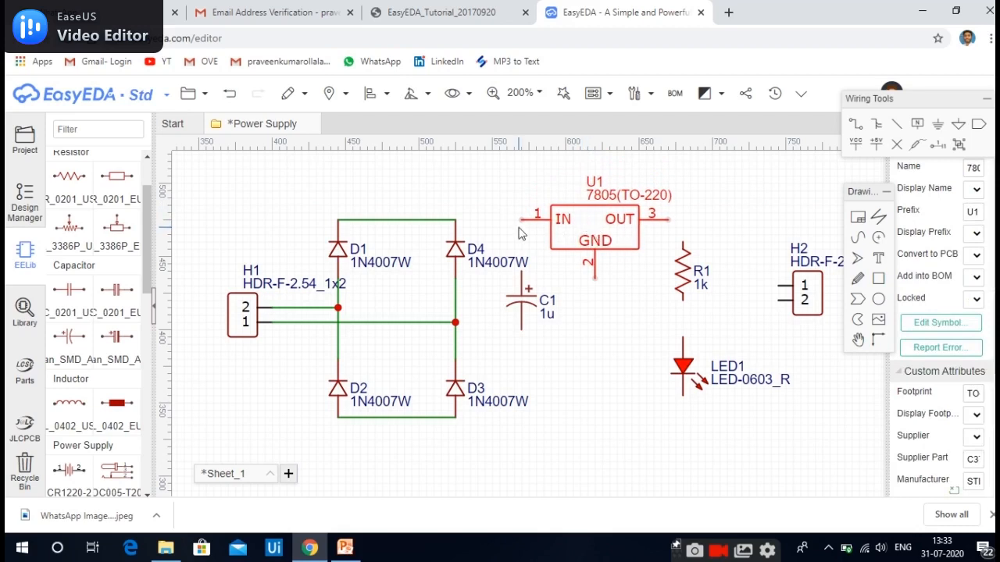
left_click(495, 235)
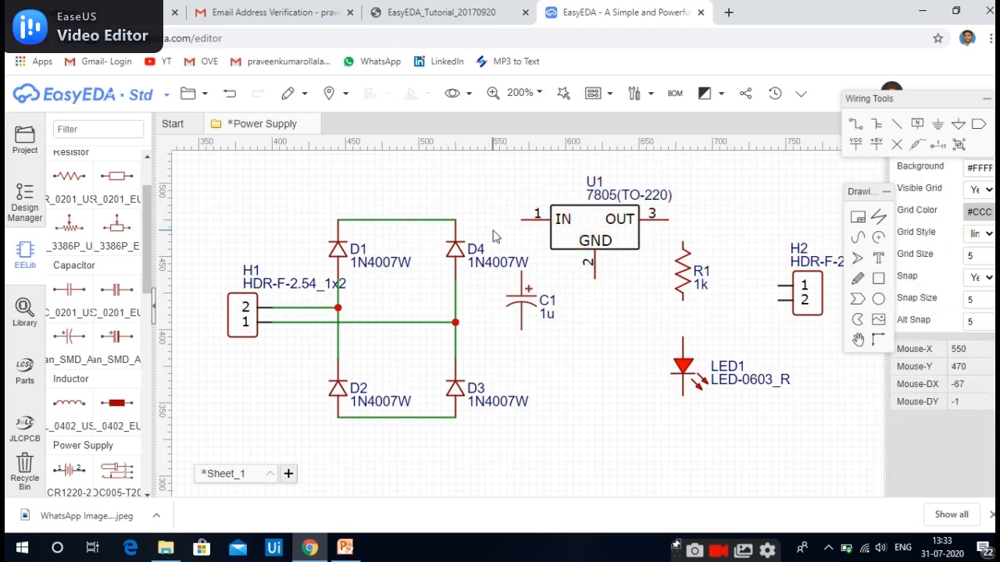
- Wire the upper lead of D4 to the IN pin of U1, and connect C1's positive lead to that wire
left_click(854, 129)
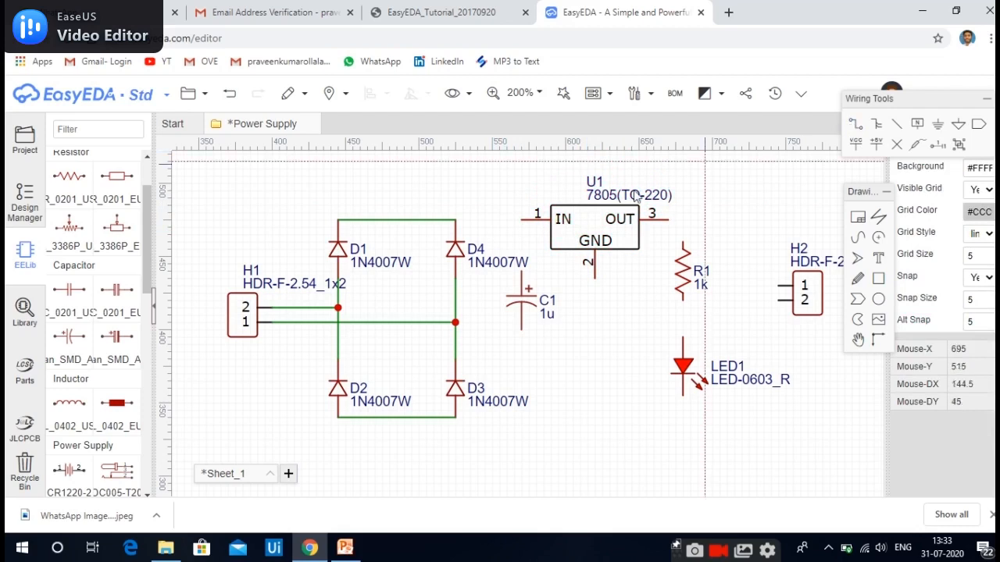
left_click(455, 220)
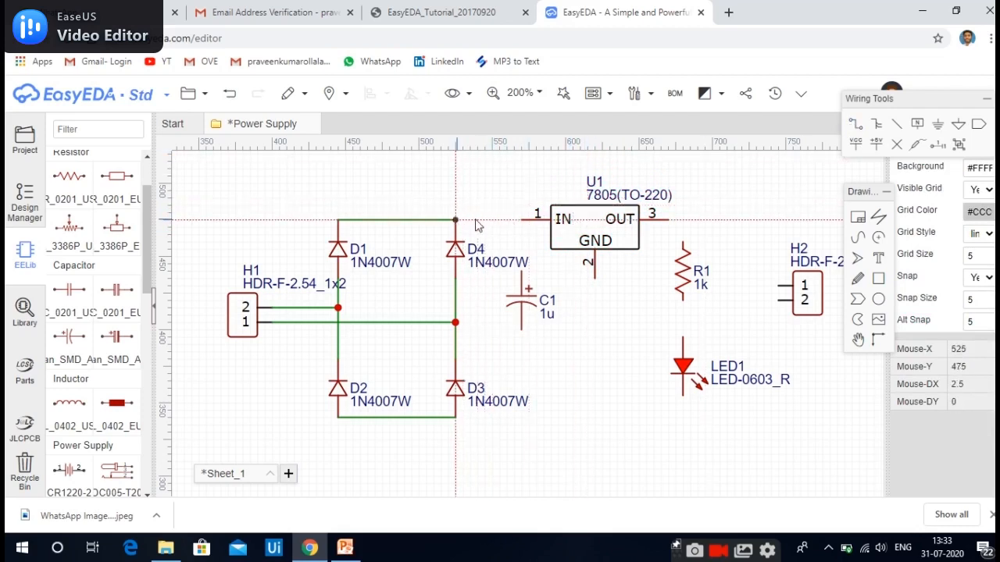
left_click(522, 220)
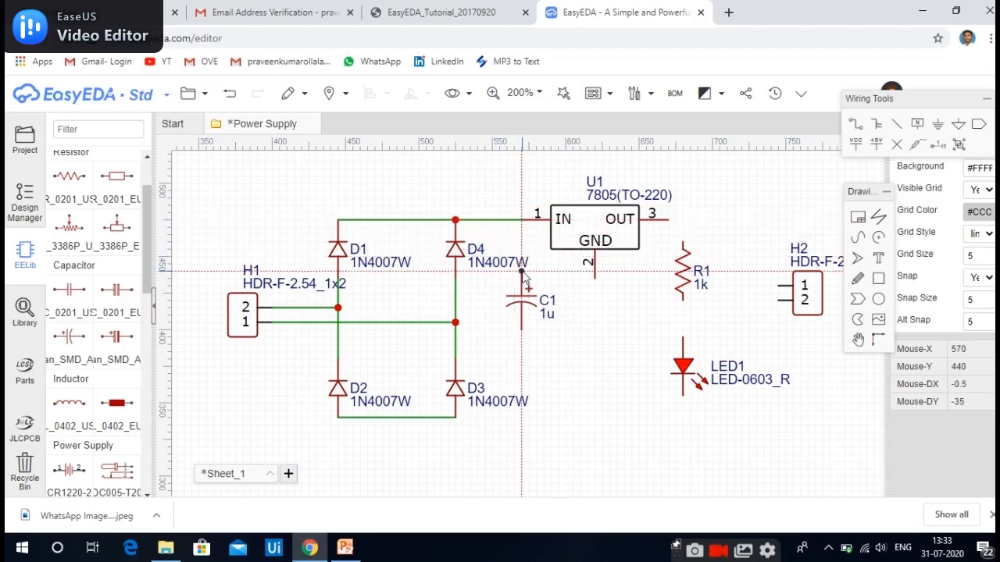
left_click(521, 273)
left_click(522, 220)
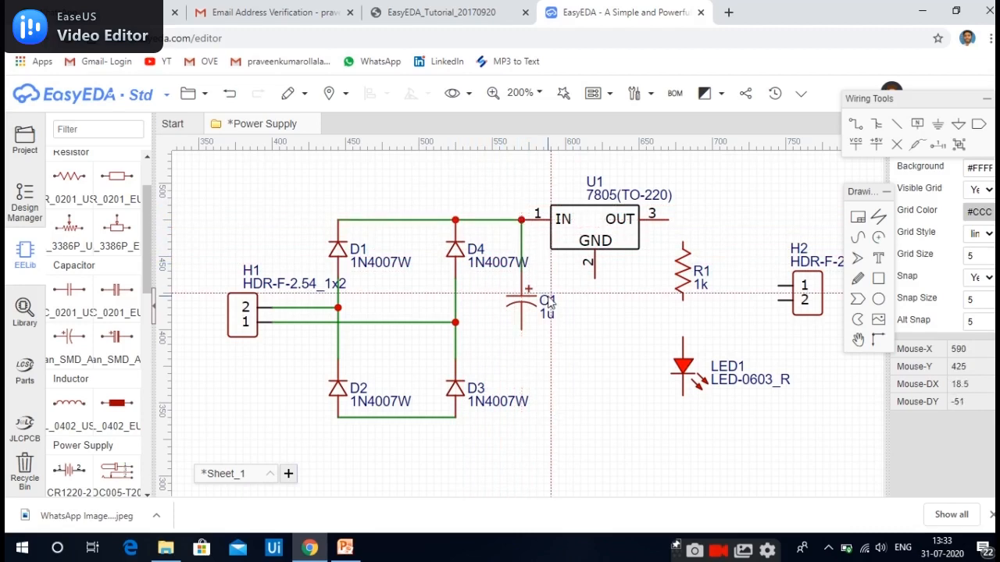
- Wire C1's negative lead to the lower lead of D3, and extend that wire to the lower lead of LED1
left_click(521, 331)
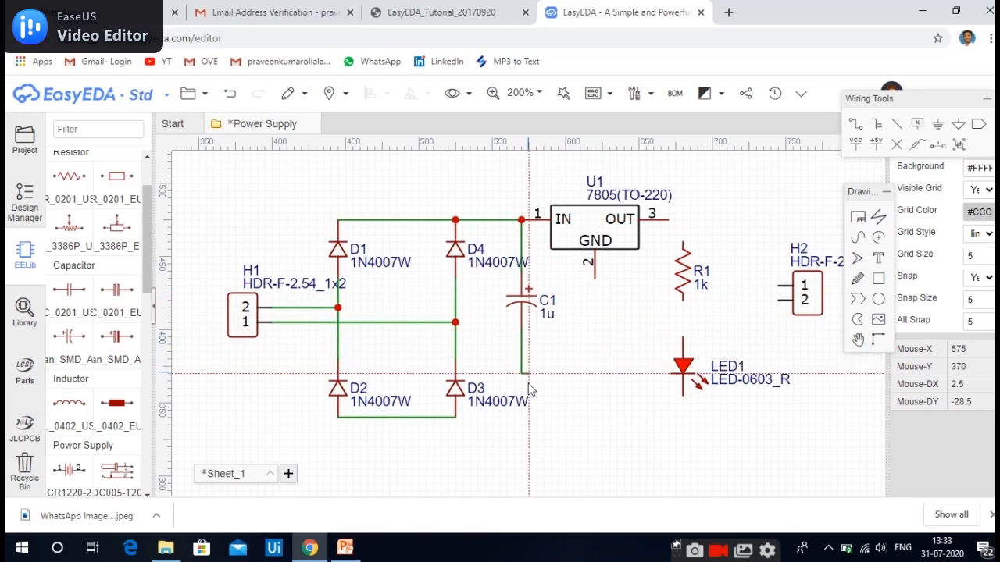
left_click(524, 423)
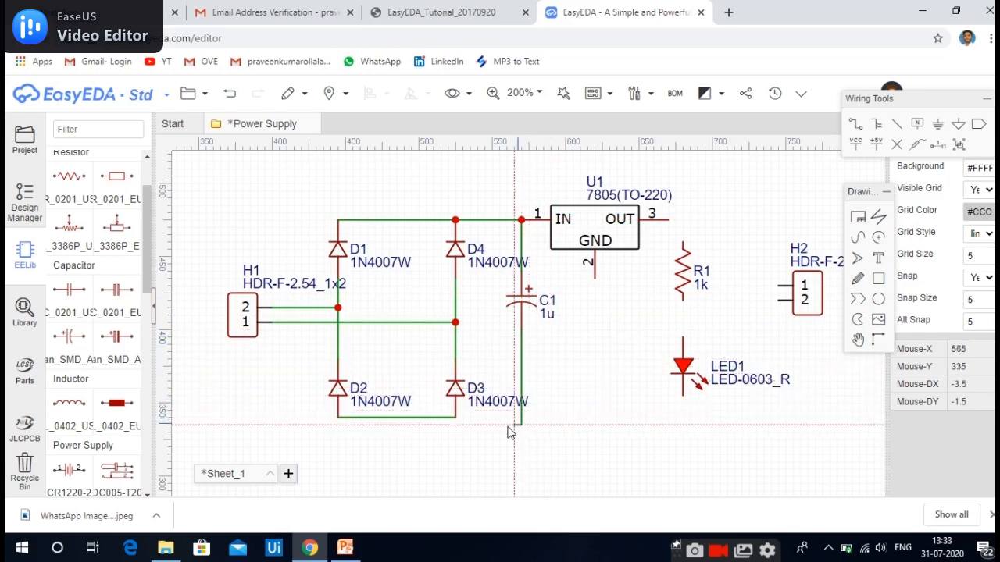
left_click(456, 420)
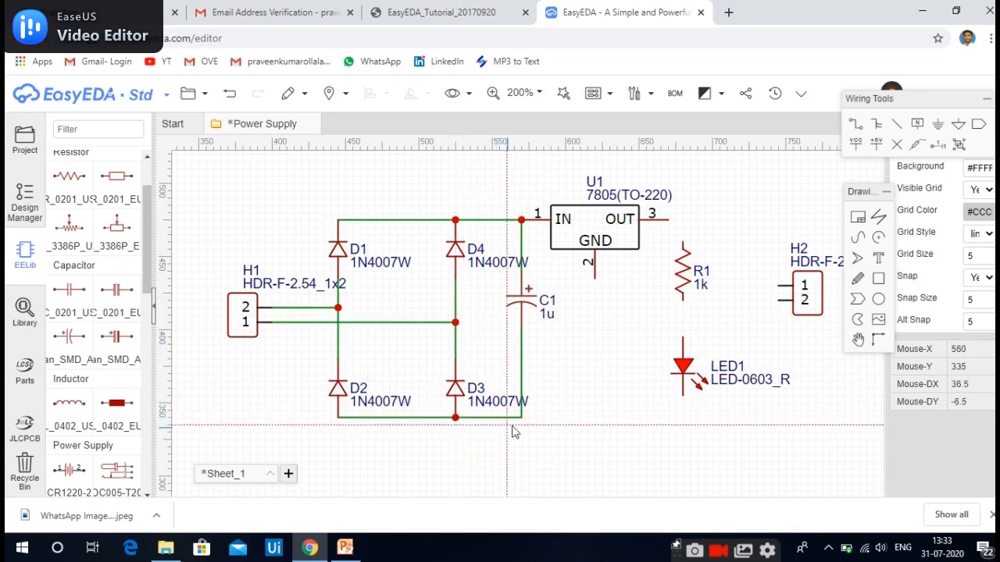
left_click(523, 420)
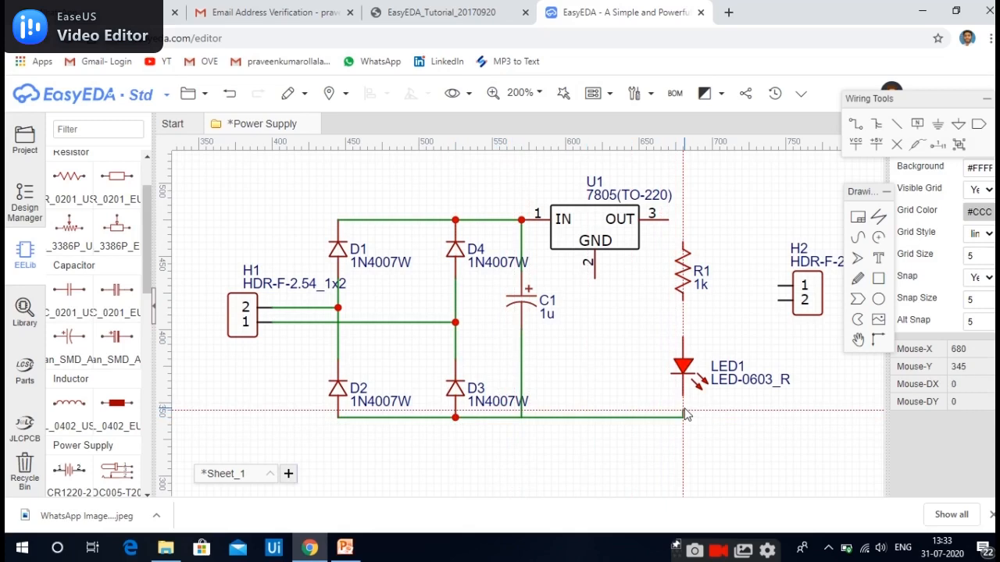
left_click(683, 399)
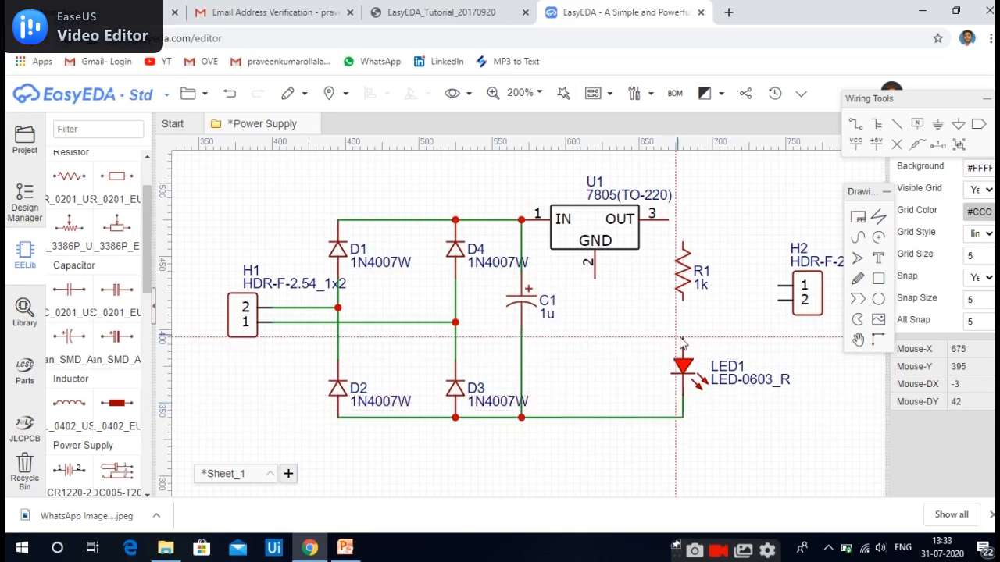
- Wire LED1's upper lead to R1's lower lead, and R1's upper lead to the OUT pin of U1
left_click(684, 338)
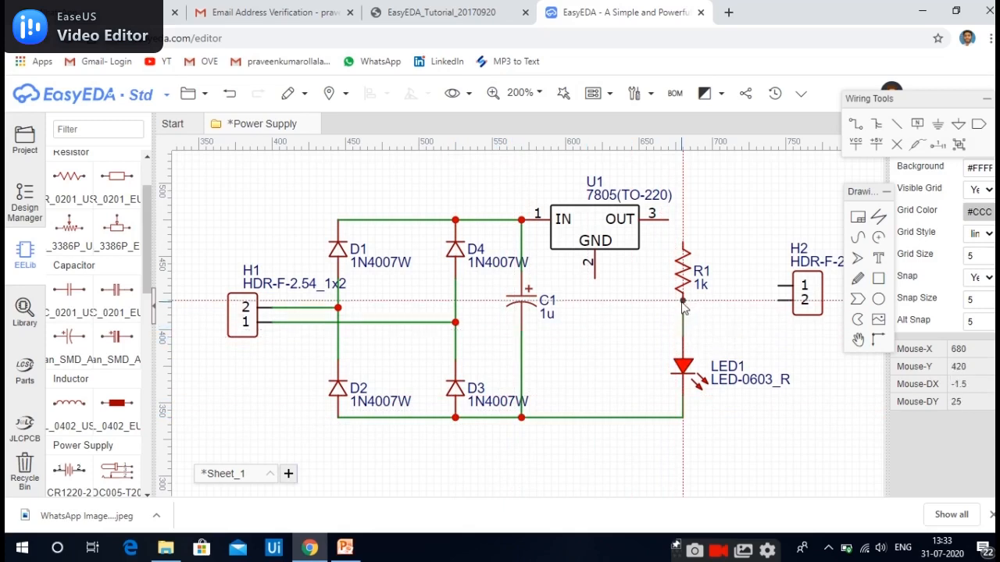
left_click(682, 301)
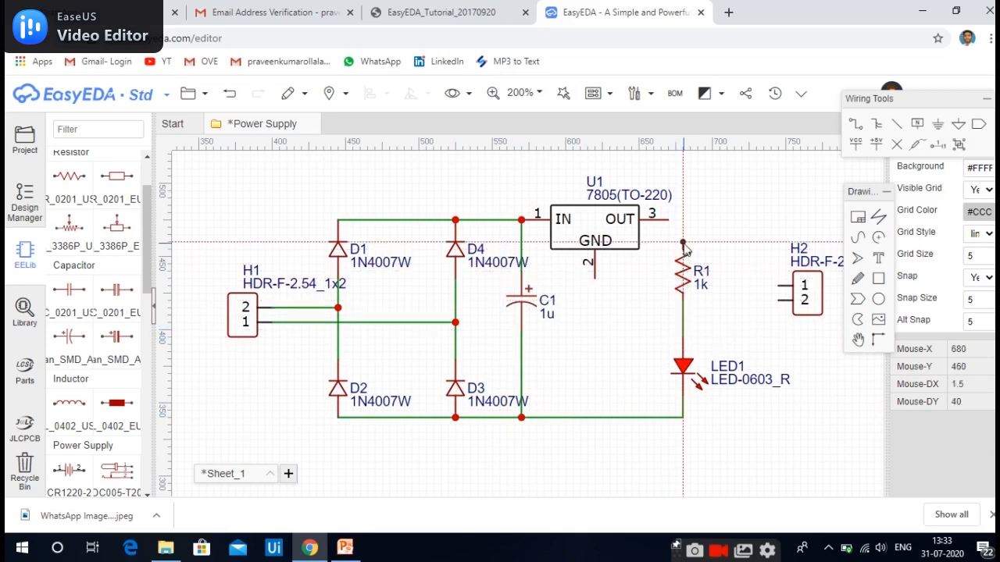
left_click(684, 221)
left_click(668, 221)
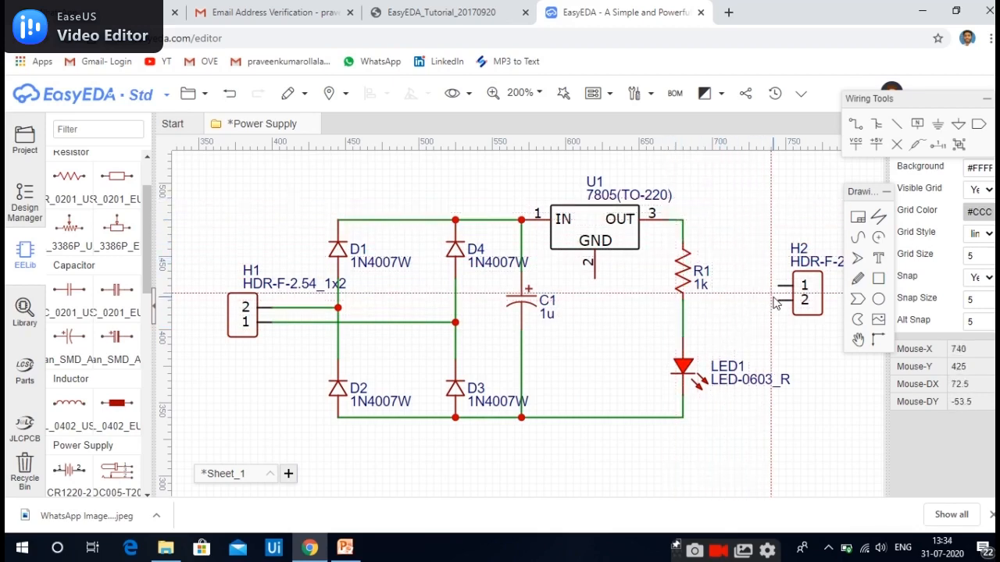
- Following the PowerPoint circuit slide, wire H2 pin 1 to the U1 OUT–R1 wire and H2 pin 2 to the lower wire at LED1
left_click(344, 549)
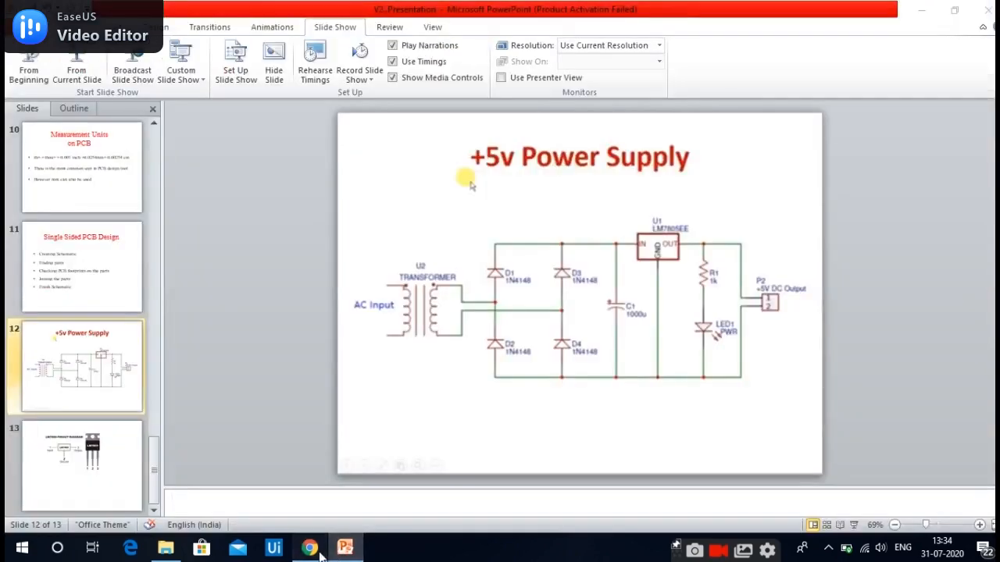
left_click(310, 549)
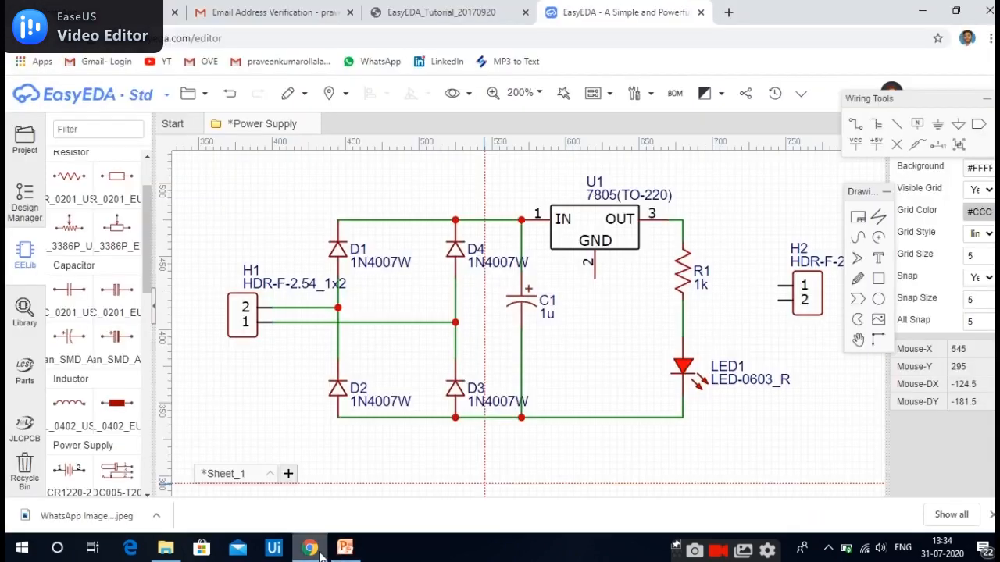
left_click(683, 221)
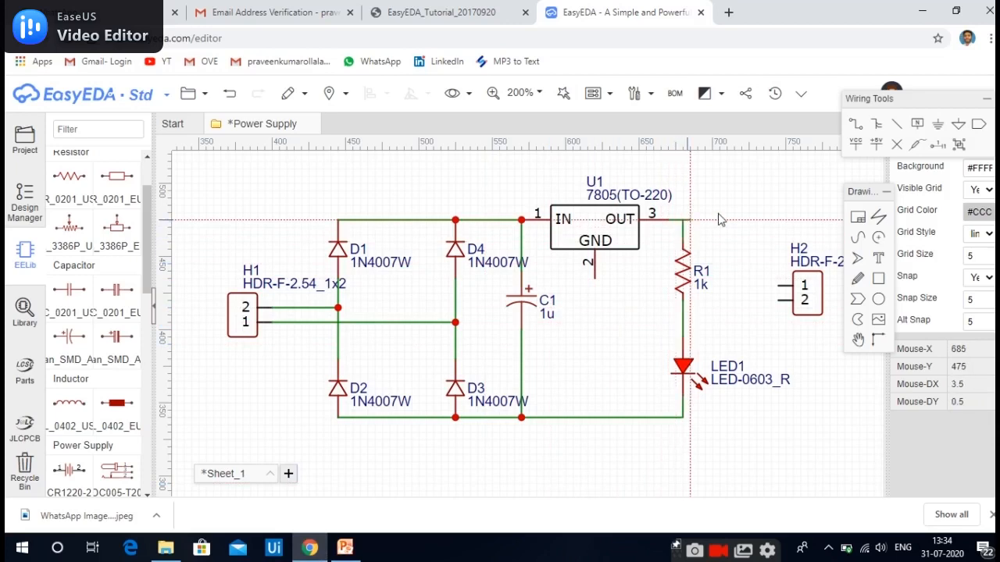
left_click(779, 286)
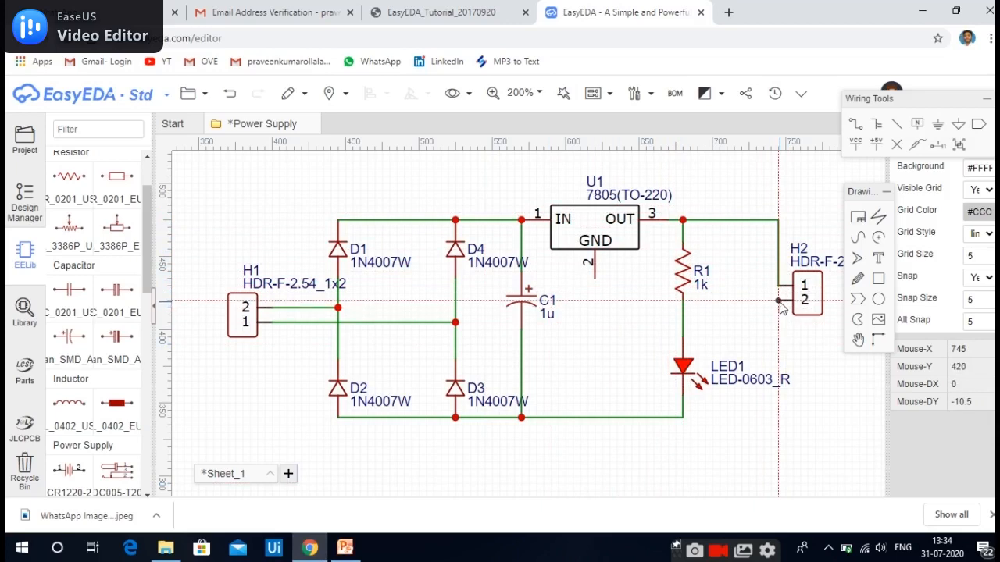
left_click(779, 301)
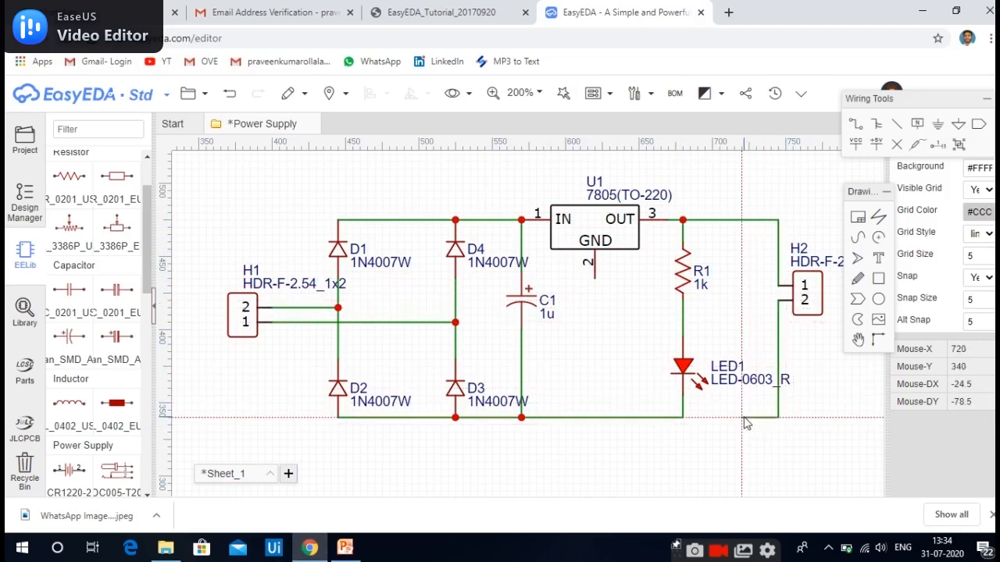
left_click(687, 423)
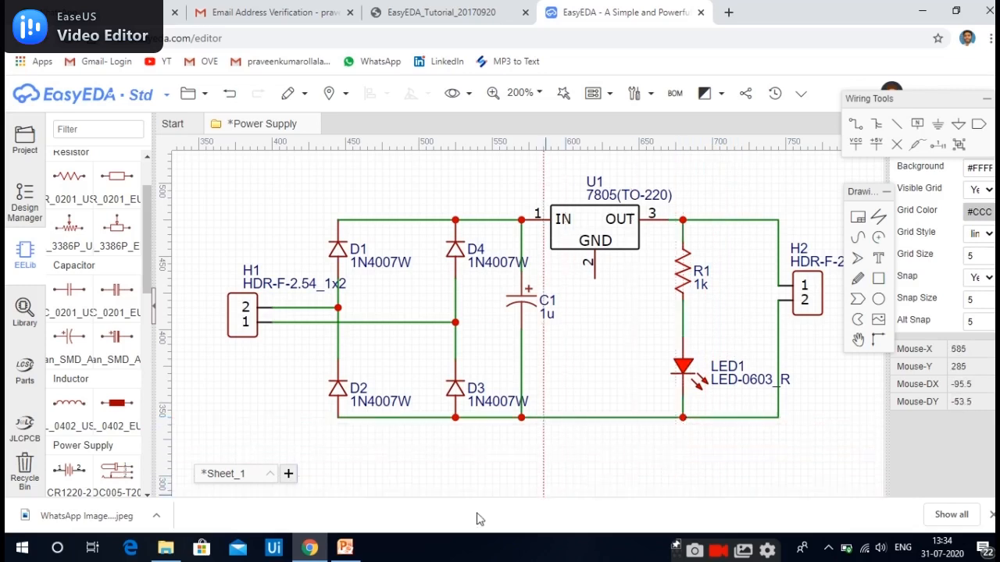
left_click(345, 549)
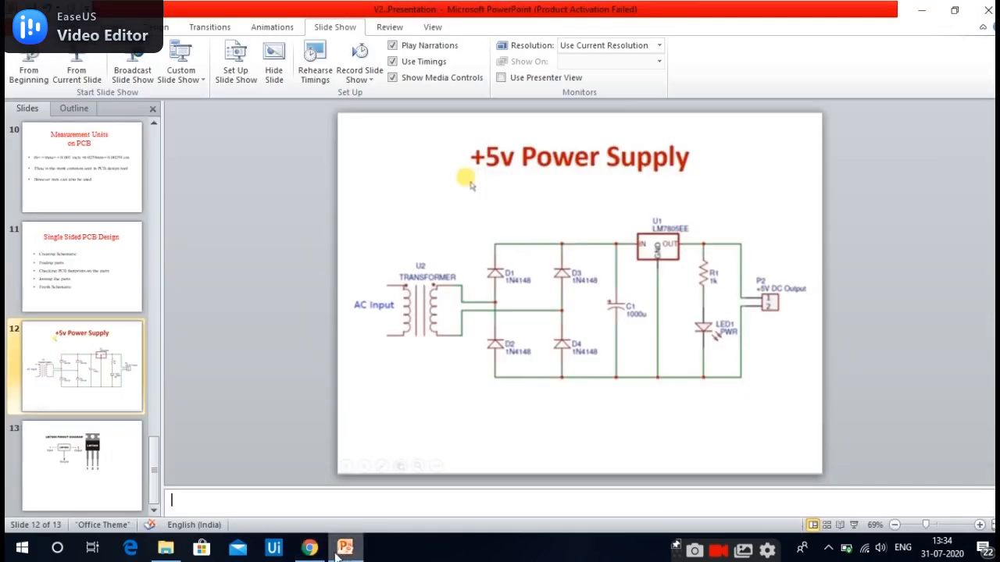
left_click(316, 550)
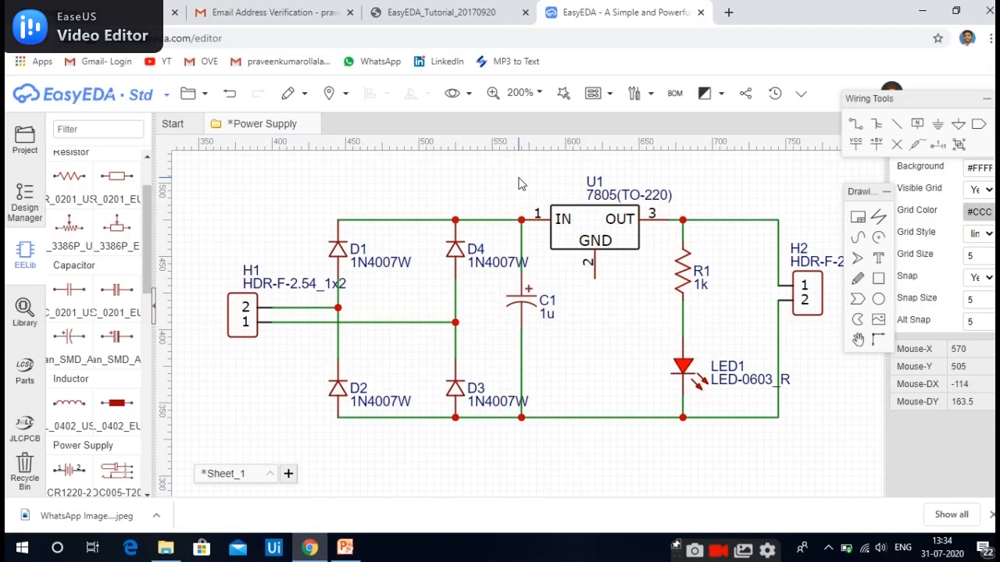
- Try replacing D1's part value label with Diode1
left_click(383, 270)
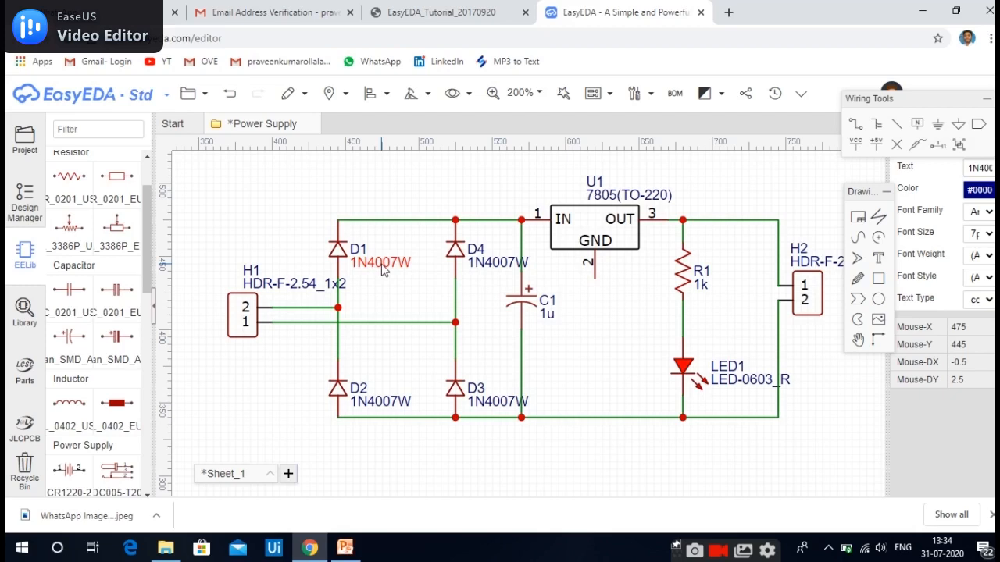
double_click(383, 265)
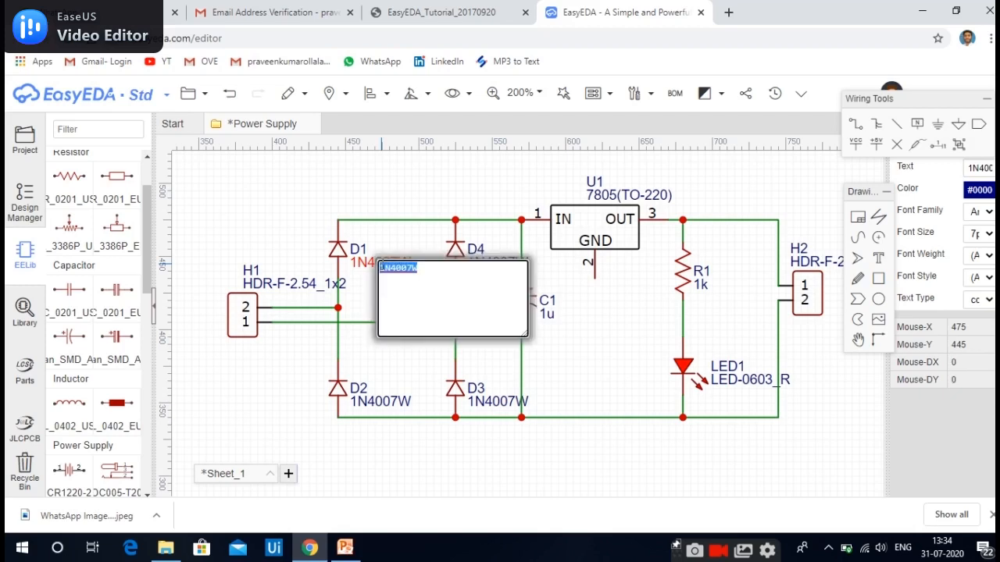
left_click(366, 274)
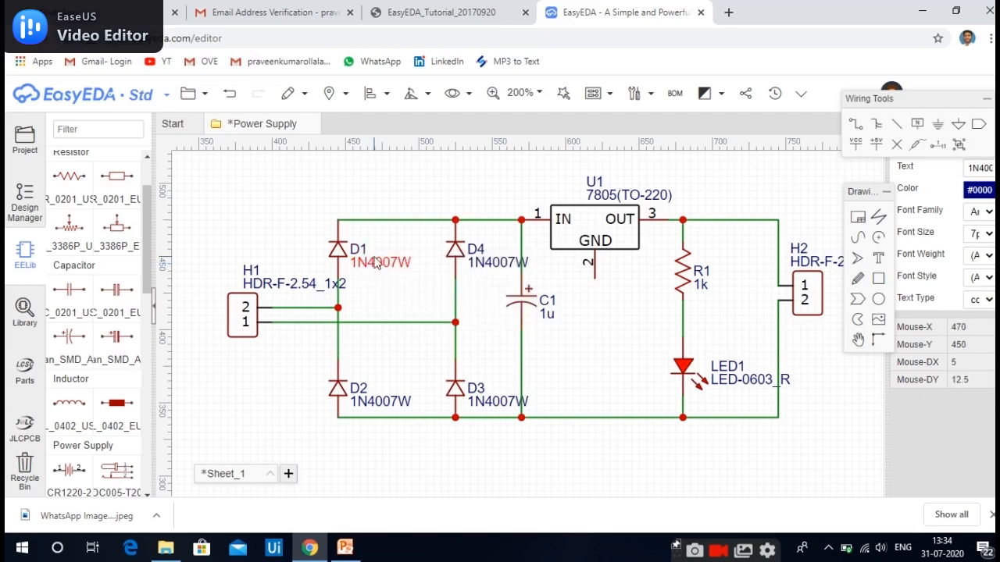
double_click(375, 264)
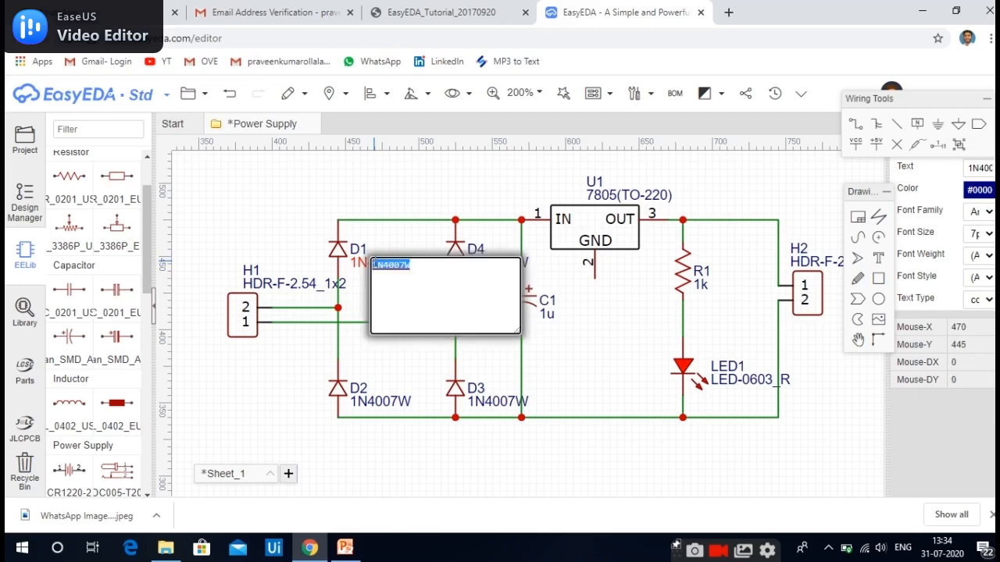
type("Diode1")
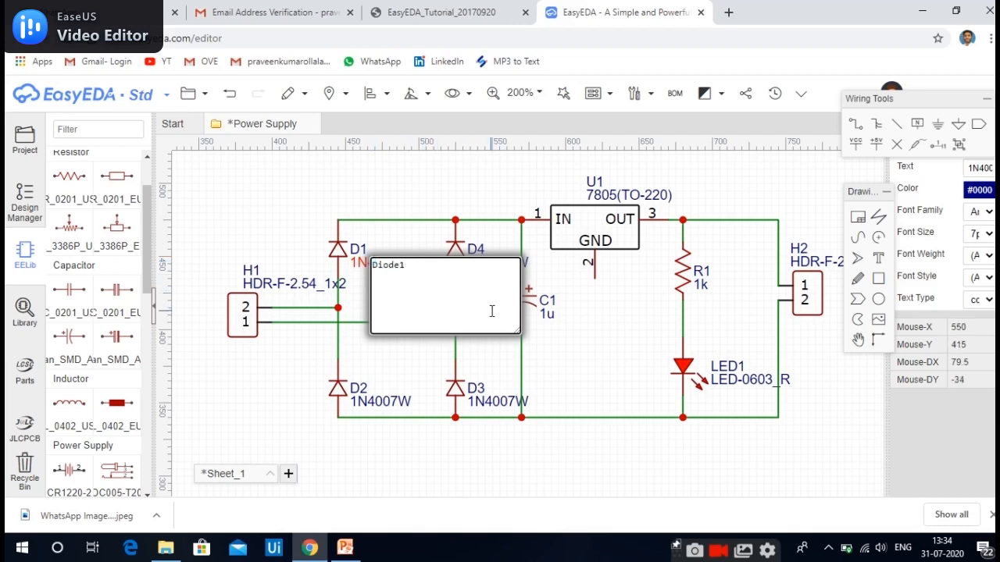
left_click(570, 335)
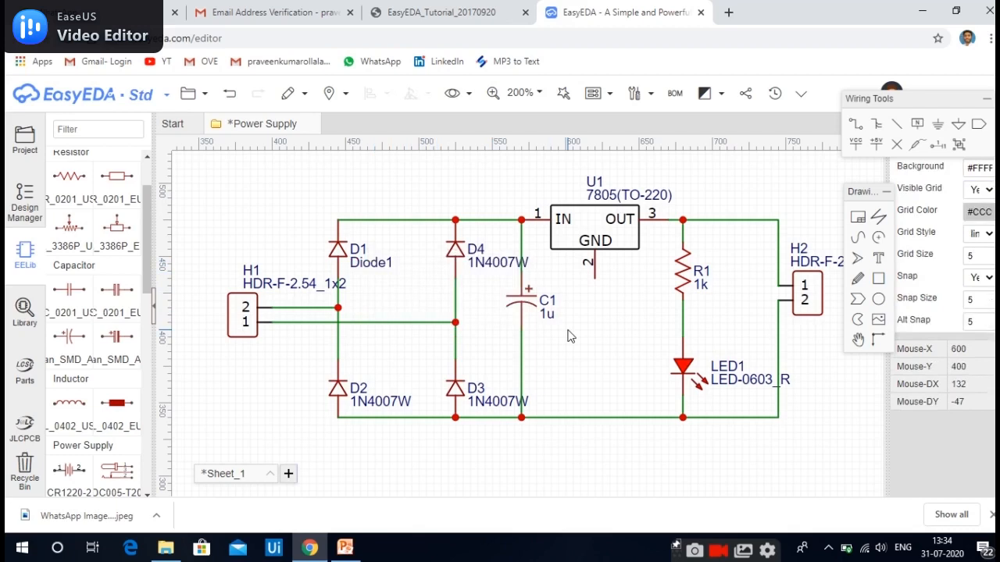
- Undo the last change to D1's value label and leave its text as it is
left_click(365, 267)
key("ctrl+z")
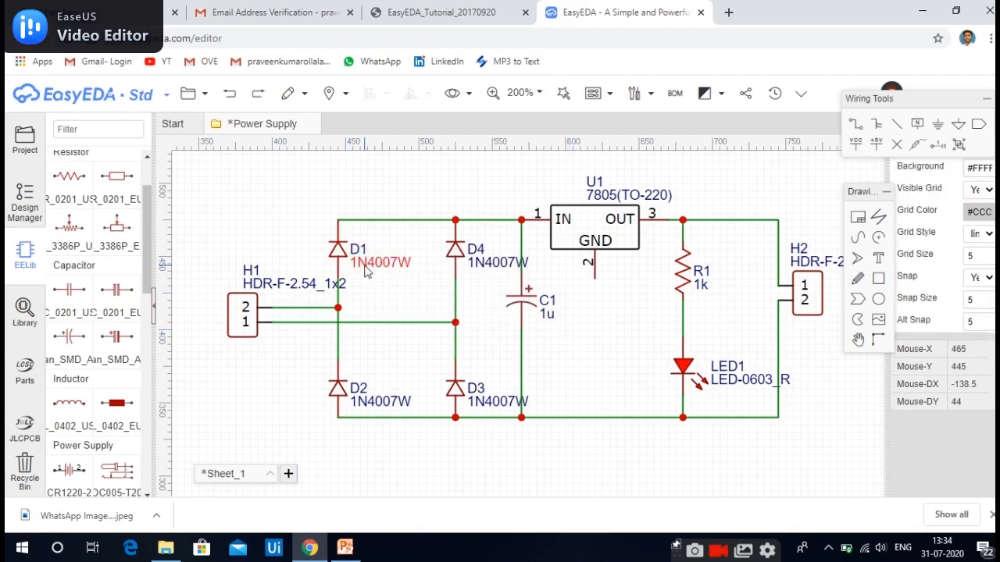
left_click(388, 270)
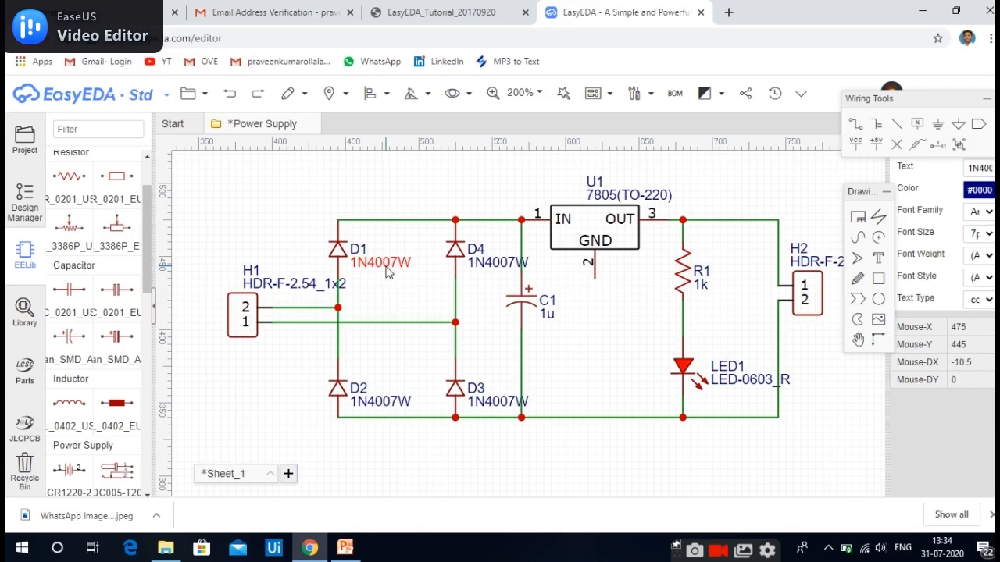
double_click(386, 267)
left_click(590, 346)
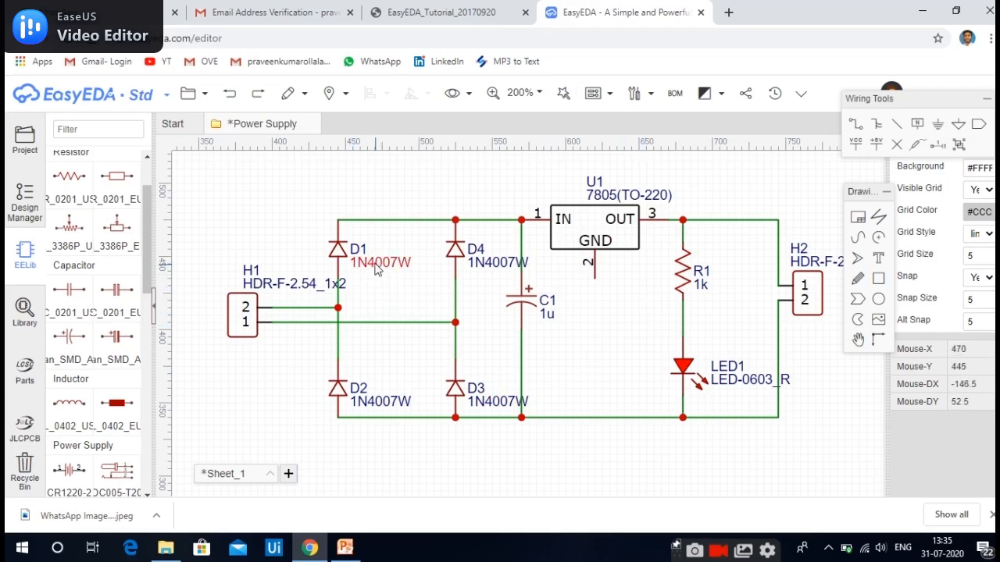
- Change the value label of header H1 to Input and that of header H2 to Output
double_click(278, 285)
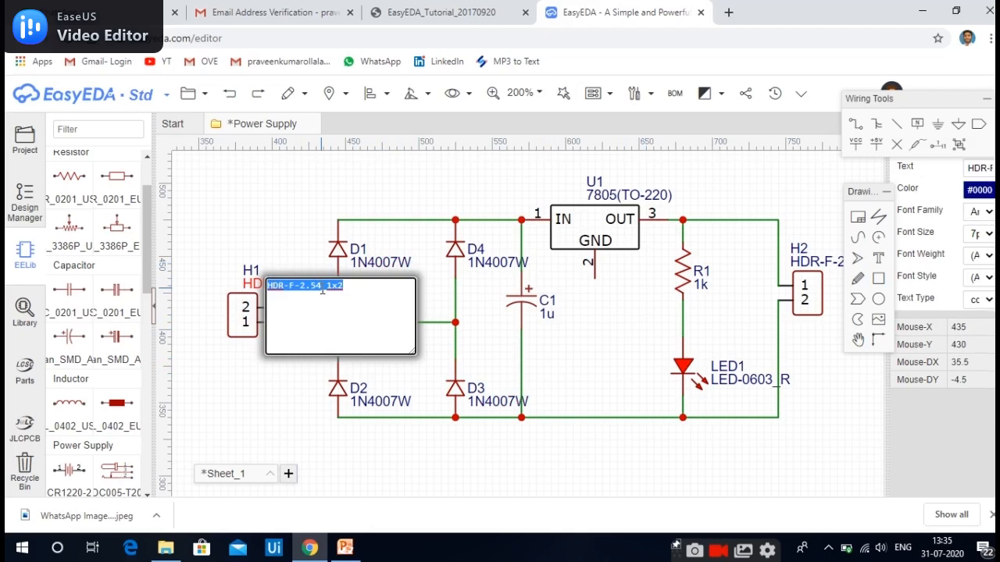
type("Input")
left_click(270, 412)
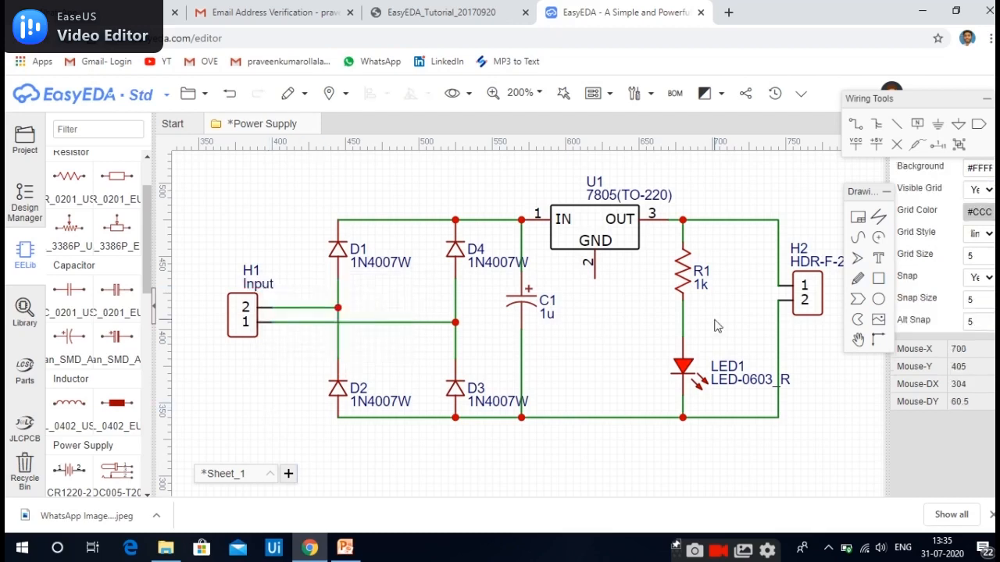
double_click(799, 262)
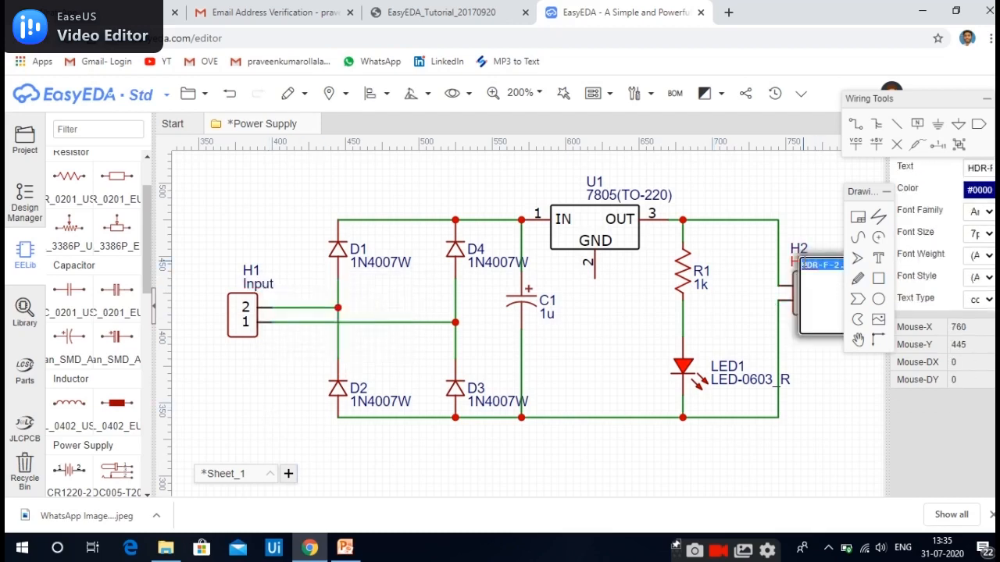
type("Output")
left_click(840, 385)
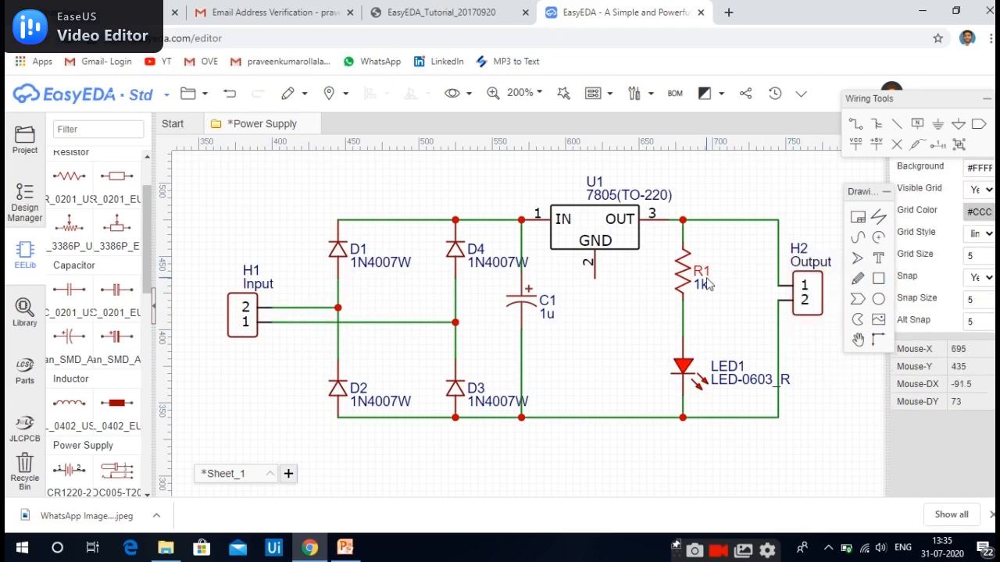
- Set the value of capacitor C1 to 10u
double_click(549, 323)
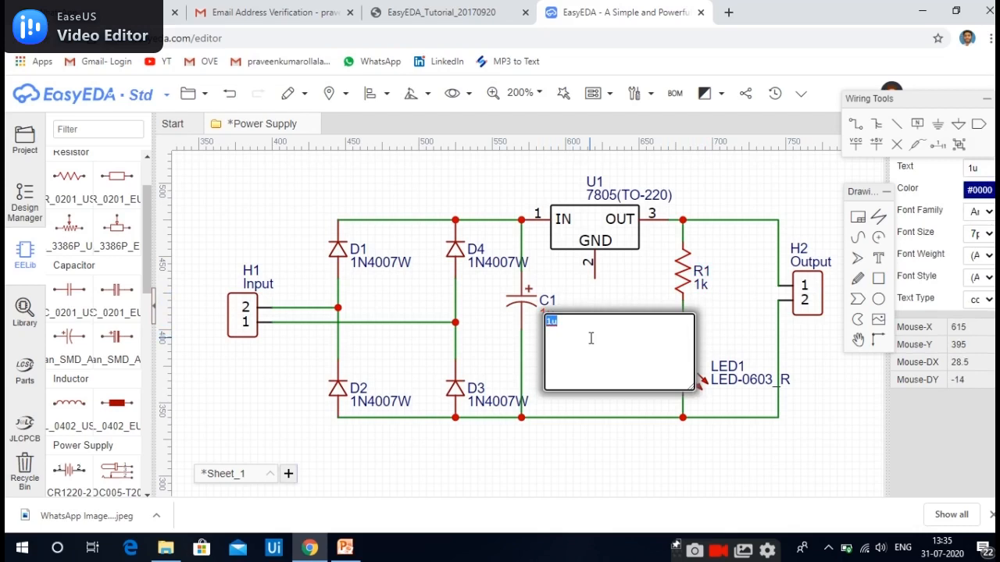
type("10u")
left_click(711, 331)
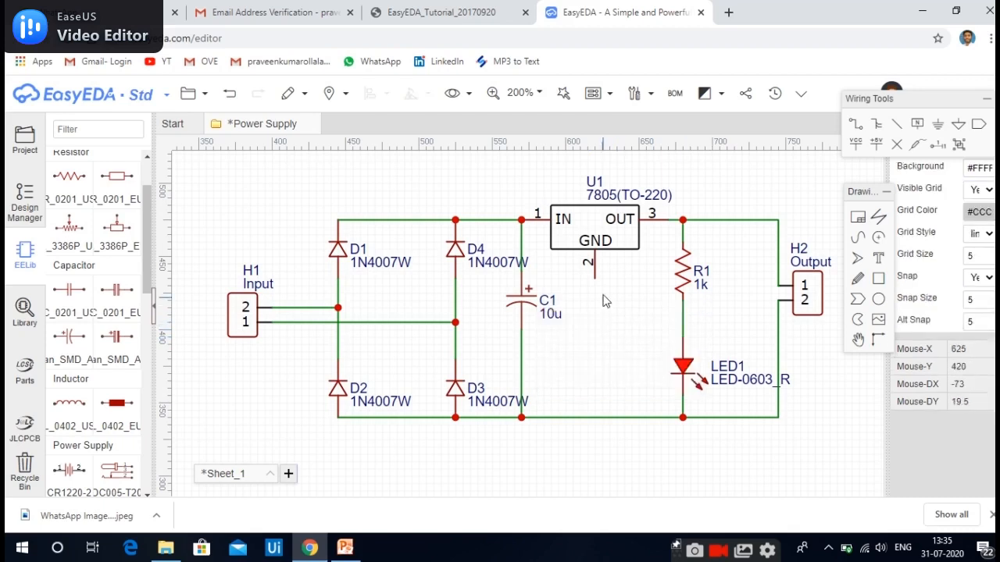
- Wire the GND pin of U1 straight down to the lower common wire and end wiring
left_click(855, 123)
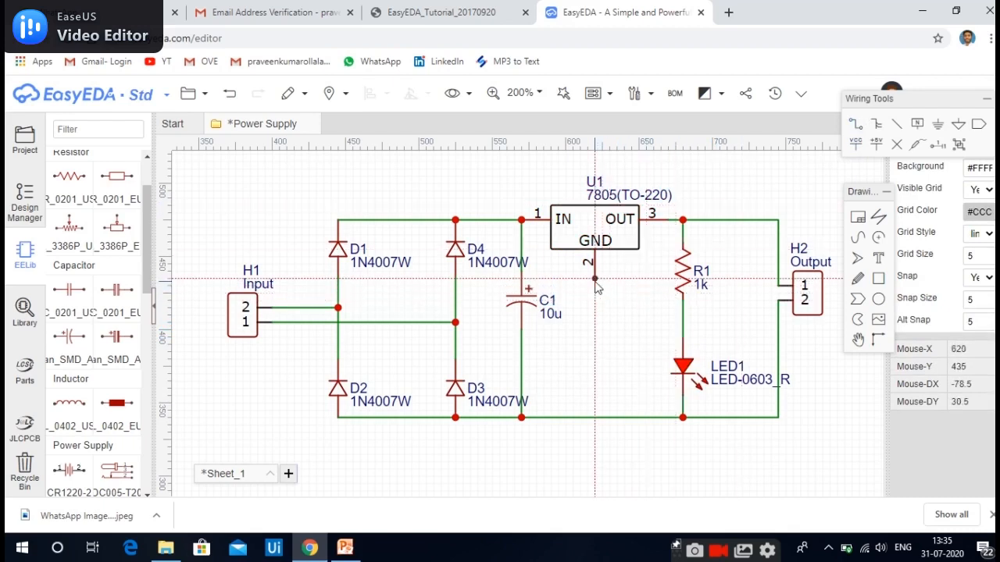
left_click(594, 419)
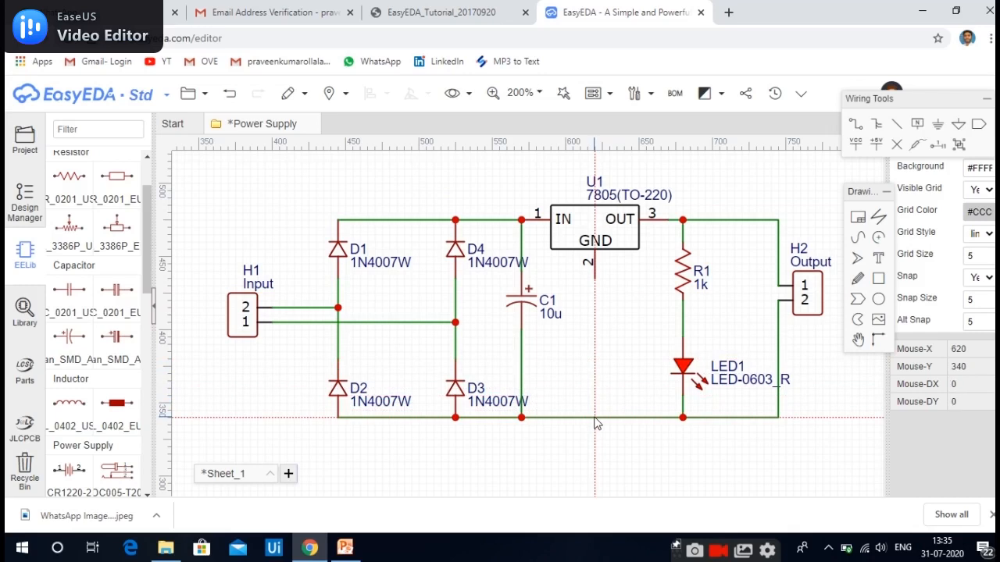
left_click(594, 281)
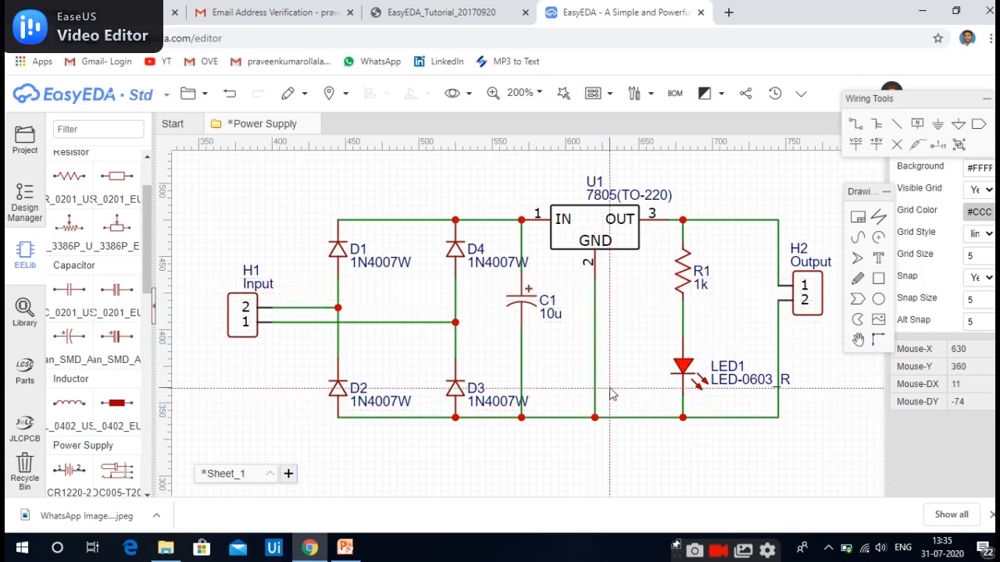
right_click(605, 492)
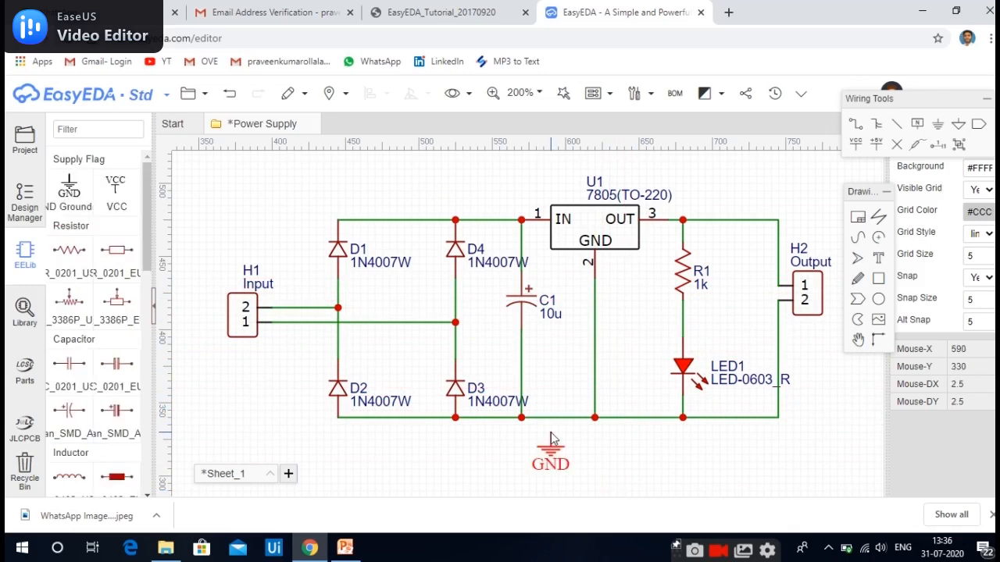
- Place a GND ground flag below the lower common wire between C1 and U1's ground wire, and wire it to that line
left_click(551, 440)
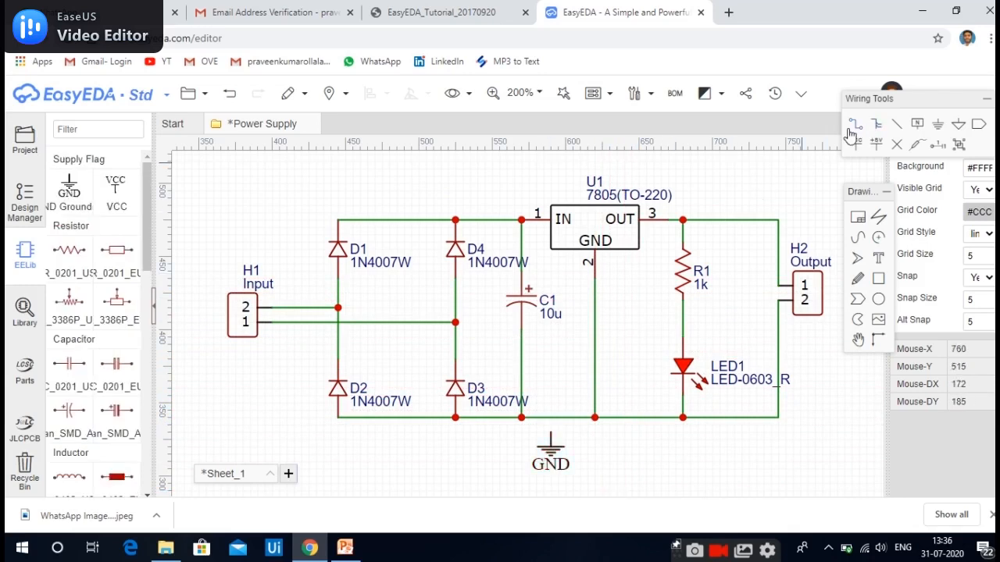
left_click(855, 125)
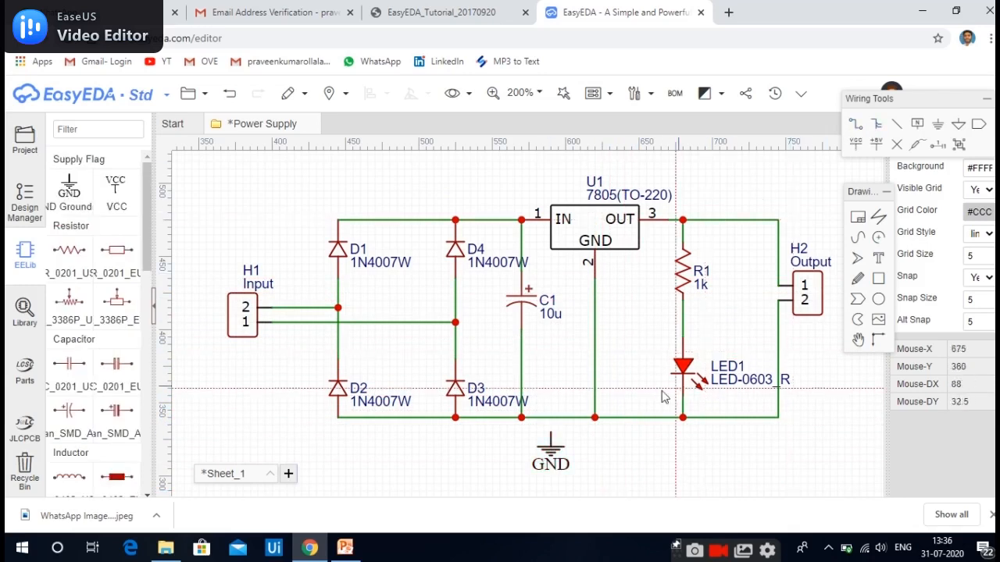
left_click(550, 419)
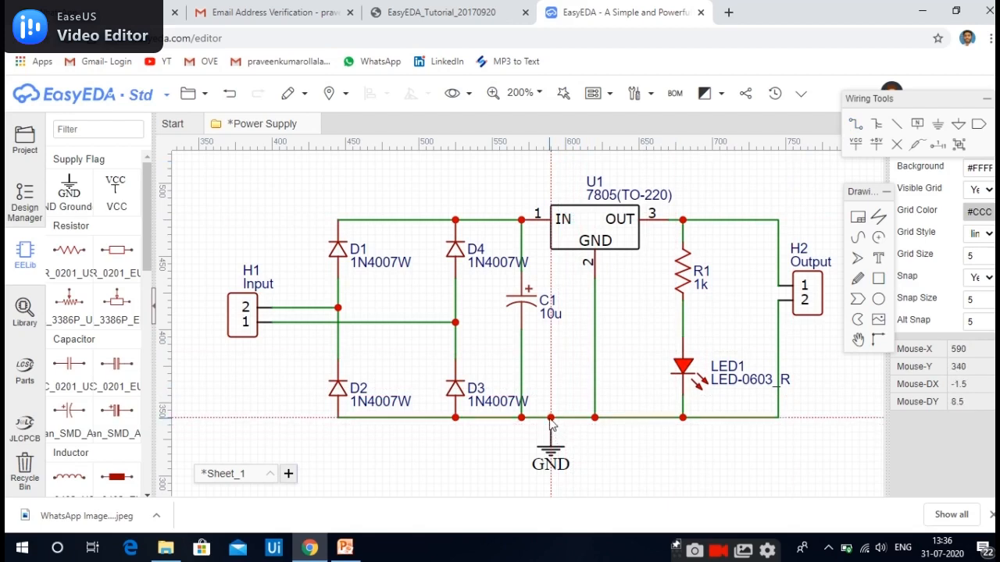
key("Escape")
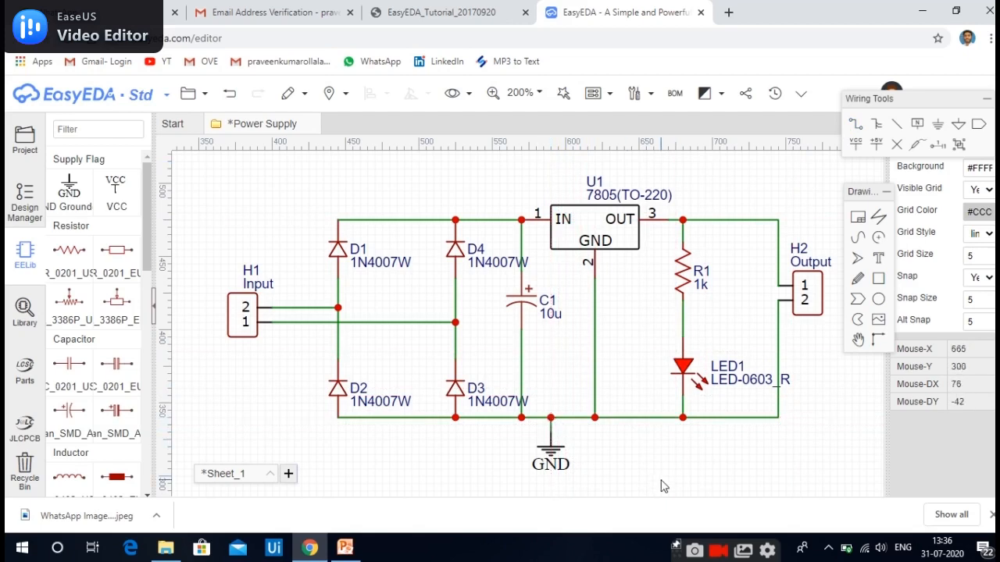